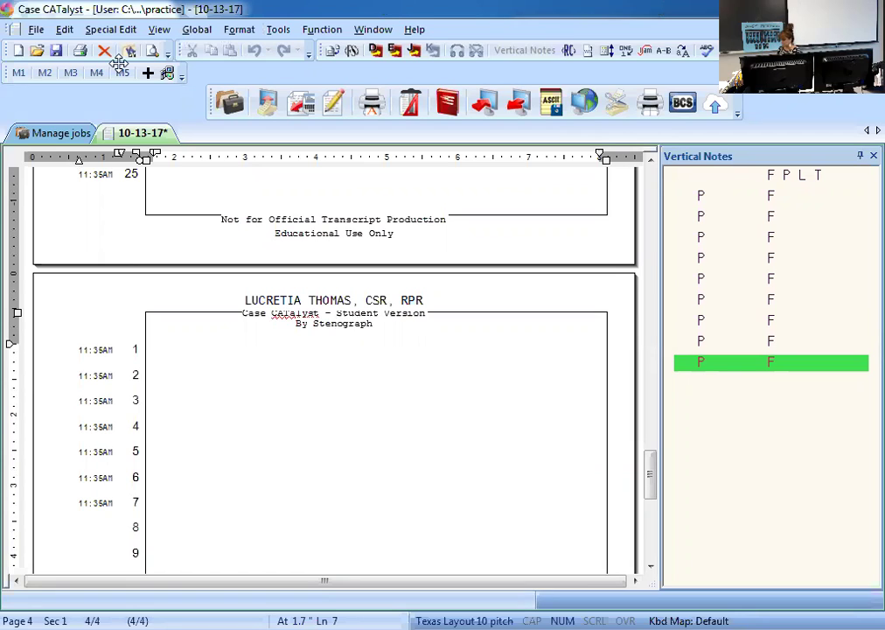
Write 'Zoo split mood … scrawl much heart' on lines 7–8 and check the Zoo stroke.
text(Zoo)
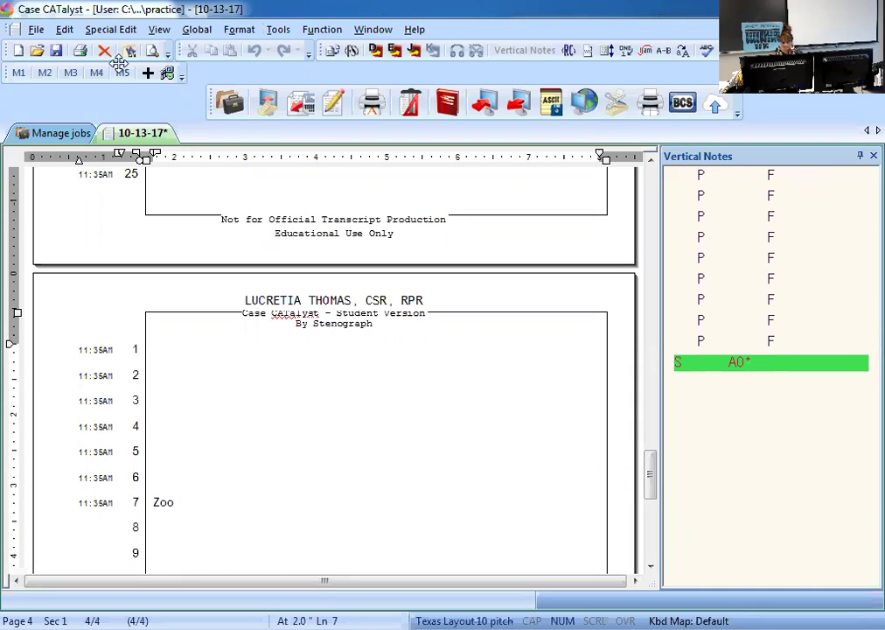
text( split mood)
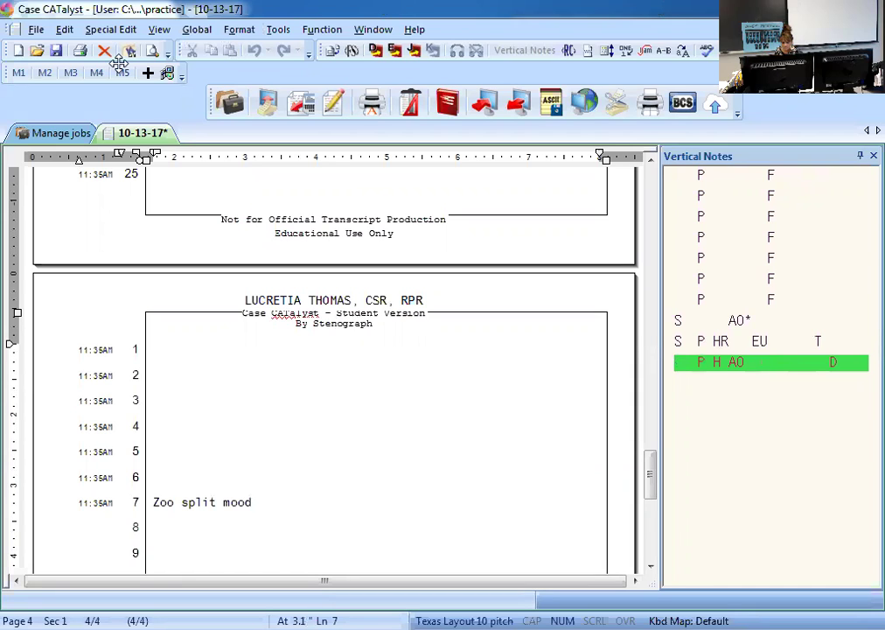
text( joined ploy thing)
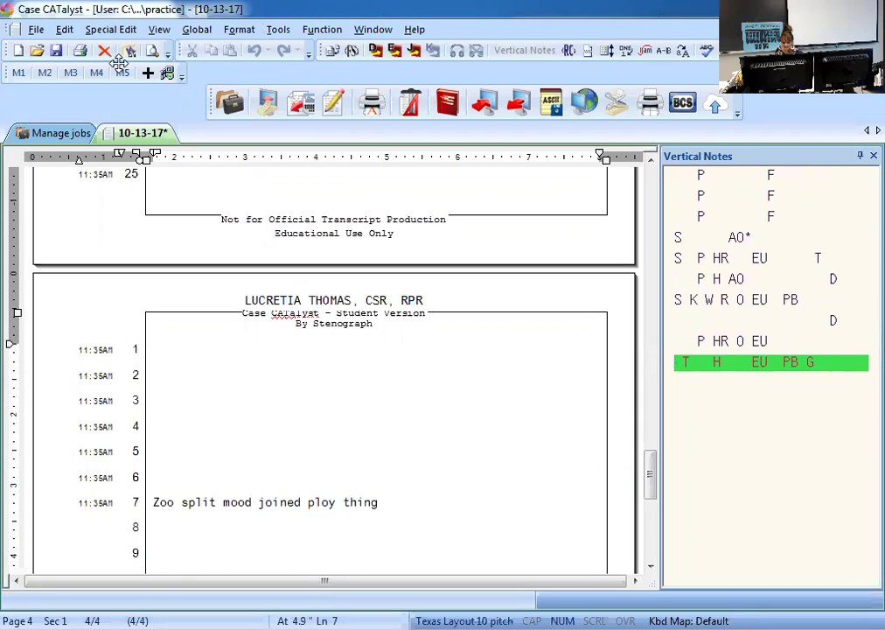
text(s groom groin)
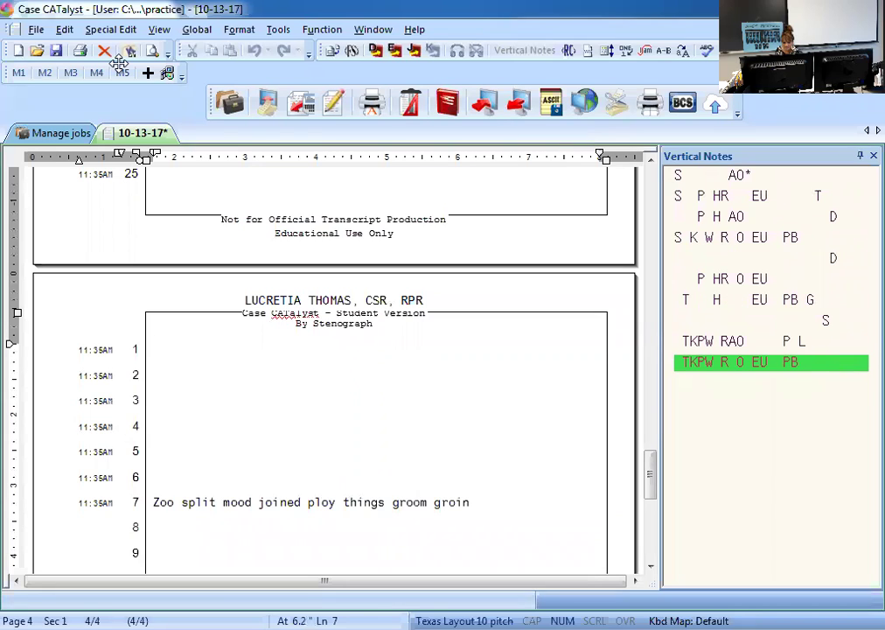
text( quick scrawl)
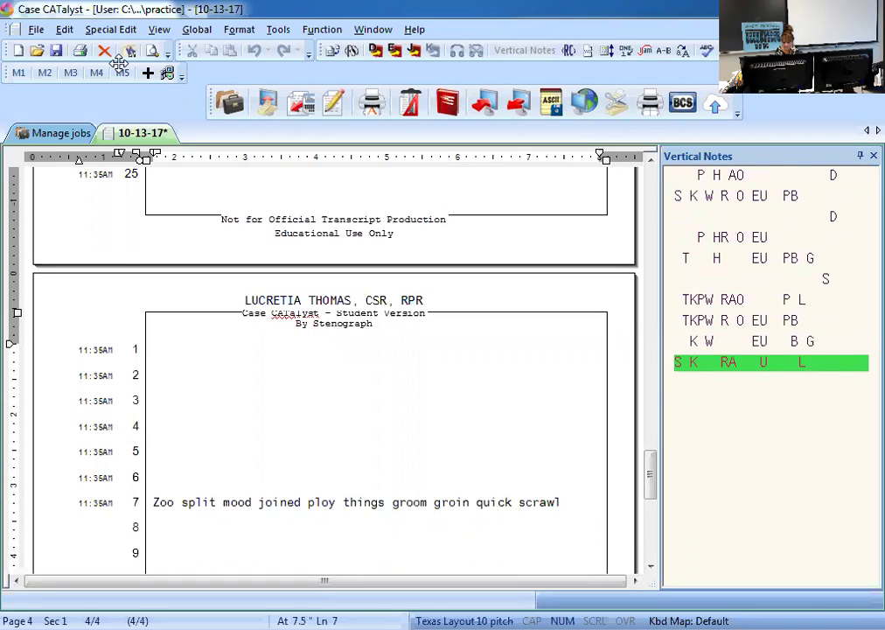
text( much heart)
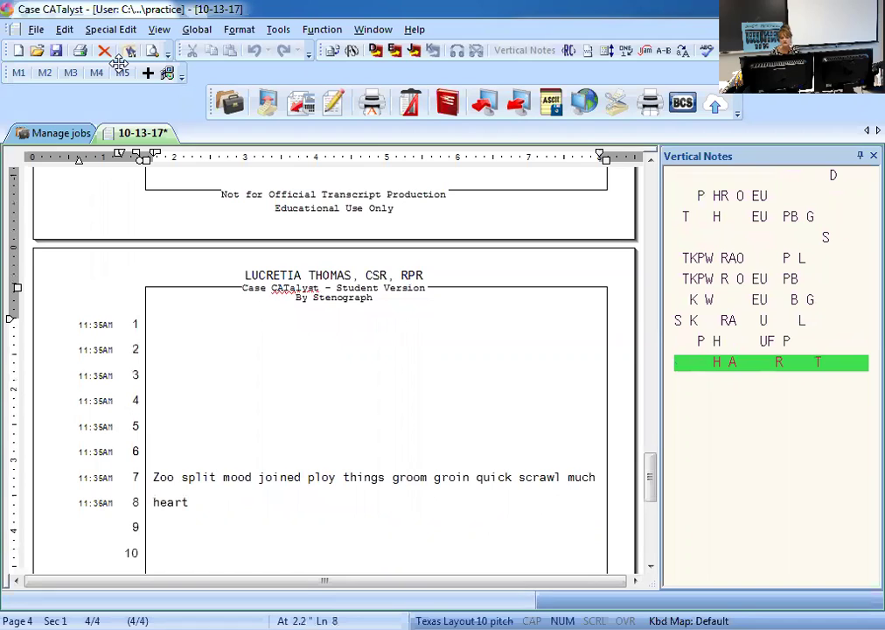
click(157, 477)
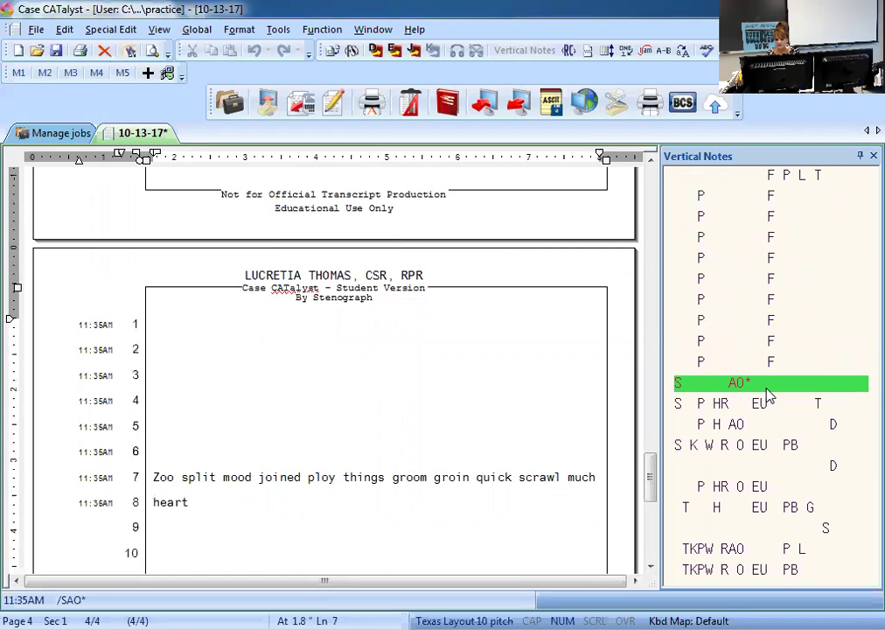
click(188, 479)
click(223, 479)
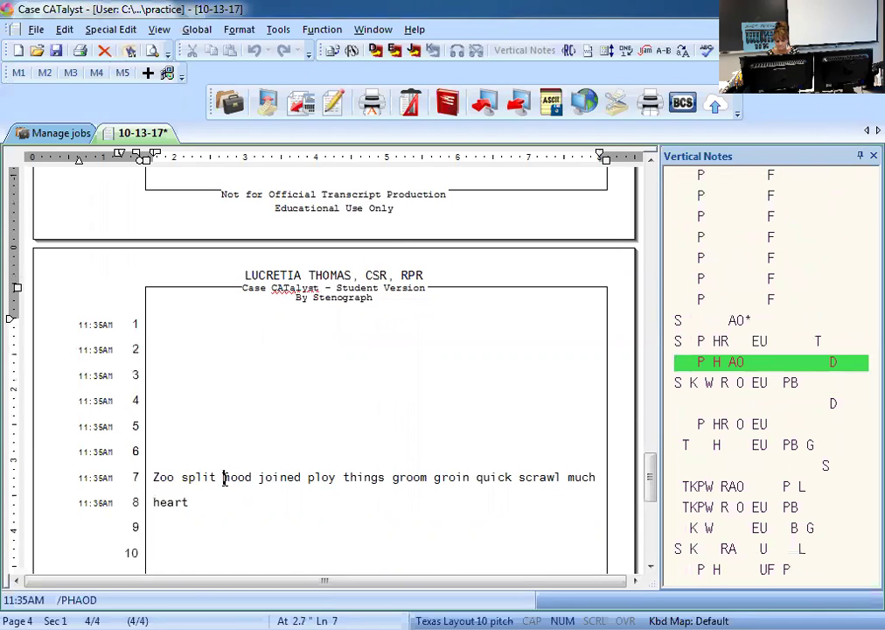
click(278, 477)
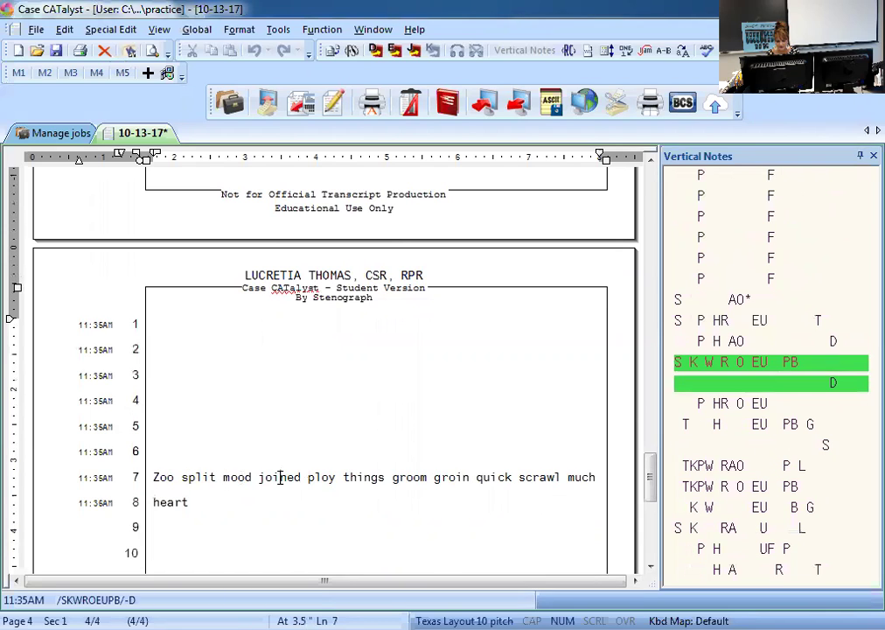
click(330, 477)
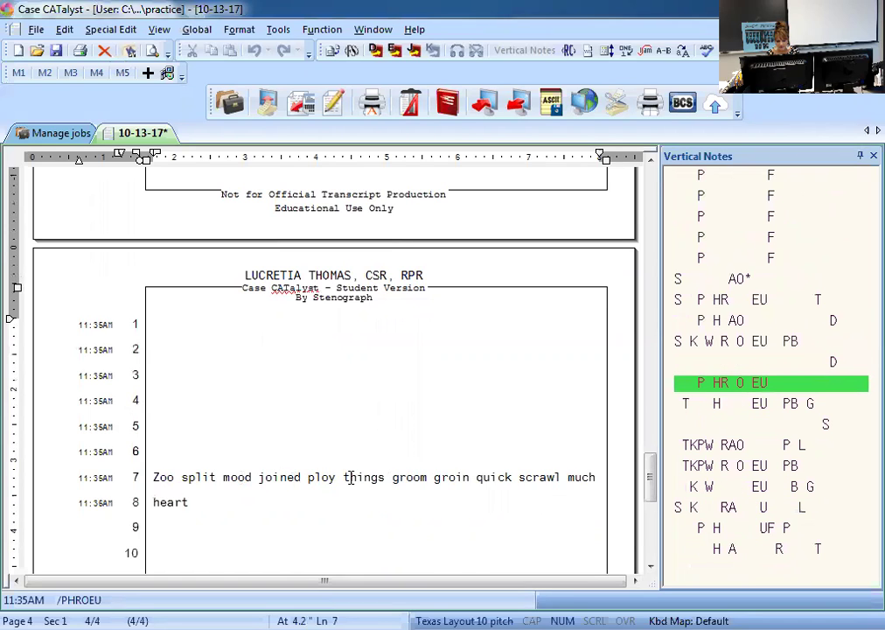
click(350, 477)
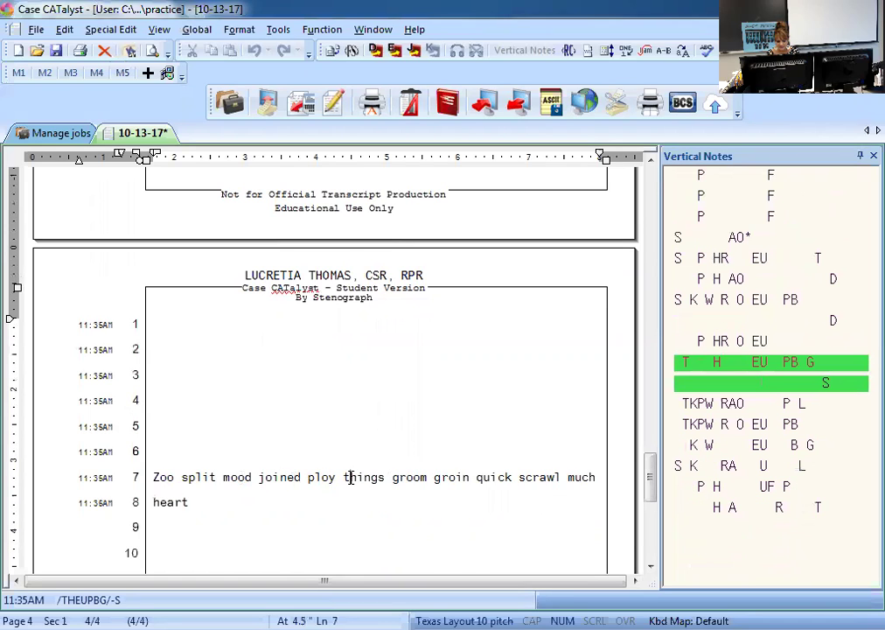
click(396, 477)
click(462, 477)
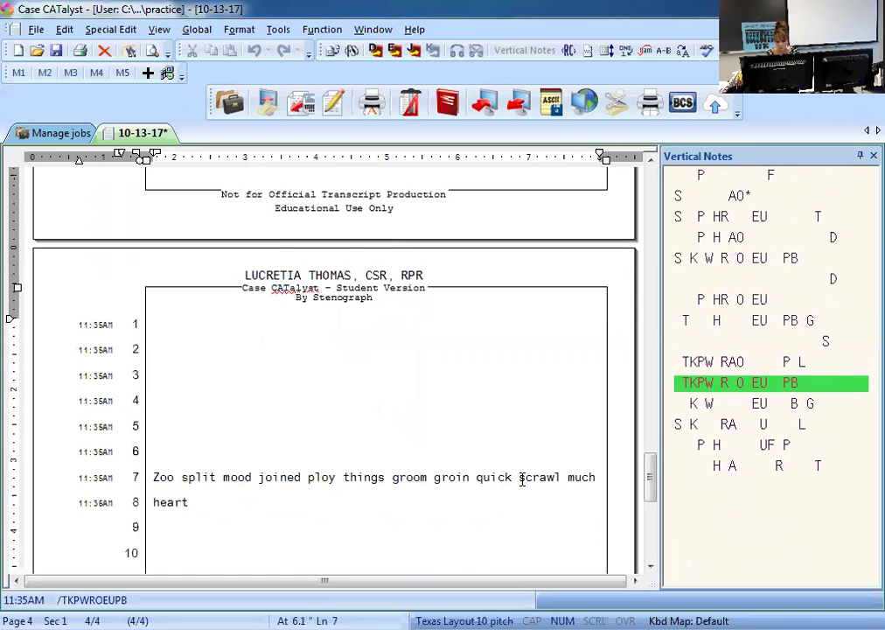
click(494, 475)
click(541, 477)
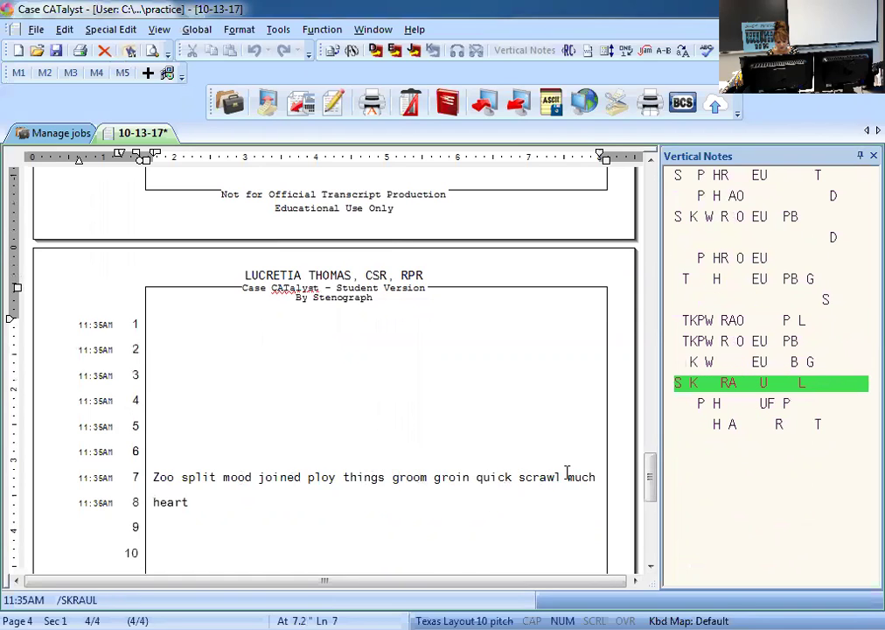
click(567, 474)
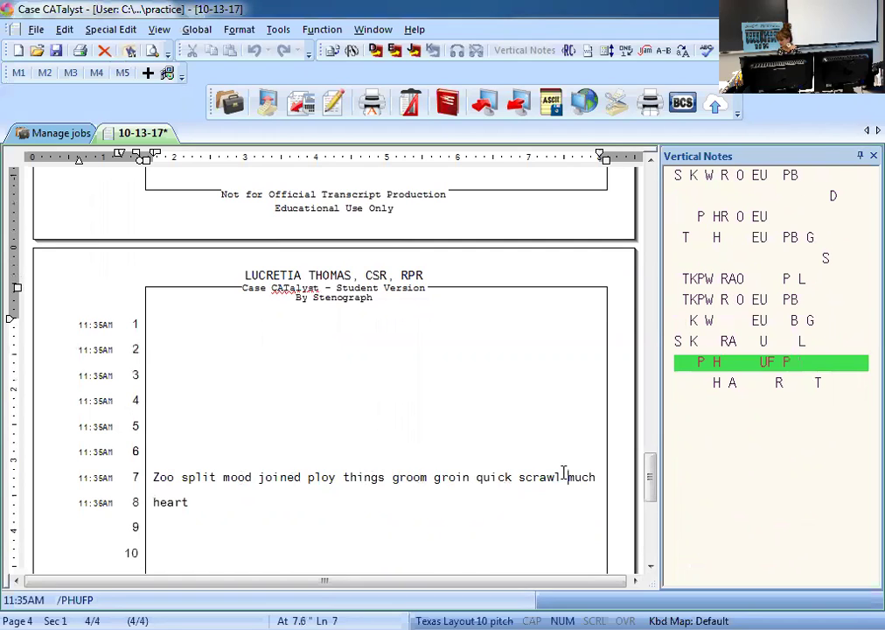
text(it have)
Remove the stray words, then rewrite the Zoo drill on a new line ending 'heart.'.
key(BackSpace)
key(BackSpace)
key(BackSpace)
key(BackSpace)
key(BackSpace)
key(BackSpace)
key(BackSpace)
key(BackSpace)
key(Return)
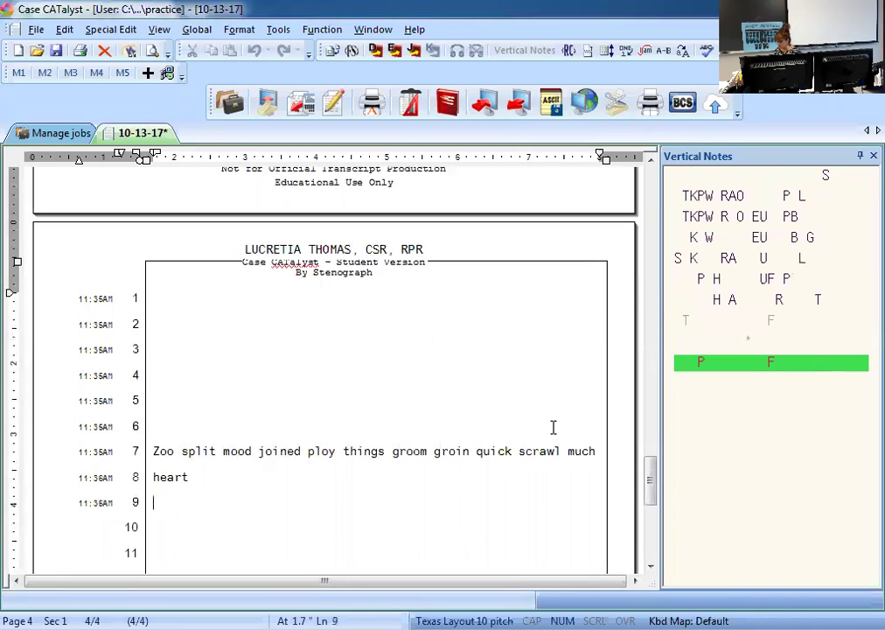
text(Zoo split mood)
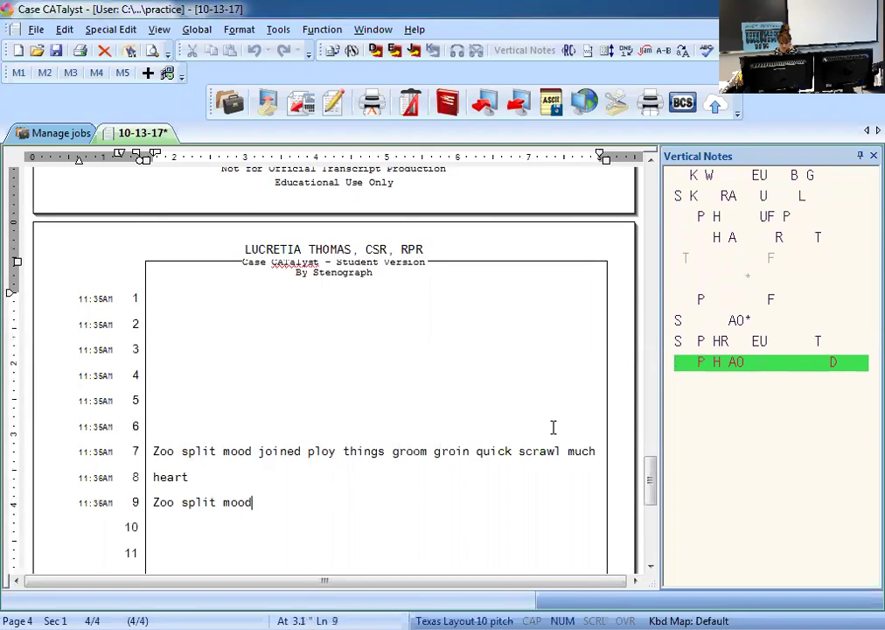
text( joined ploy things)
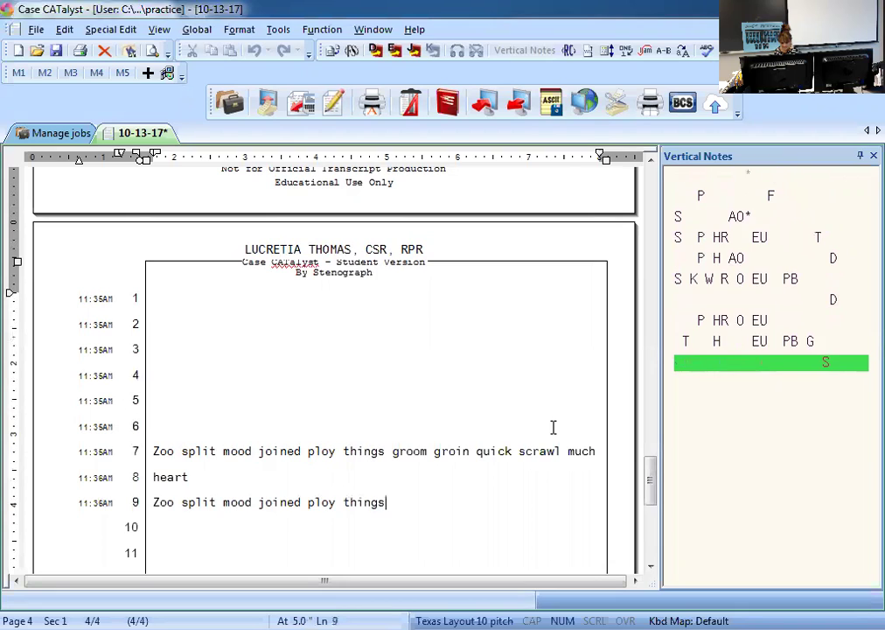
text( groom groin quick)
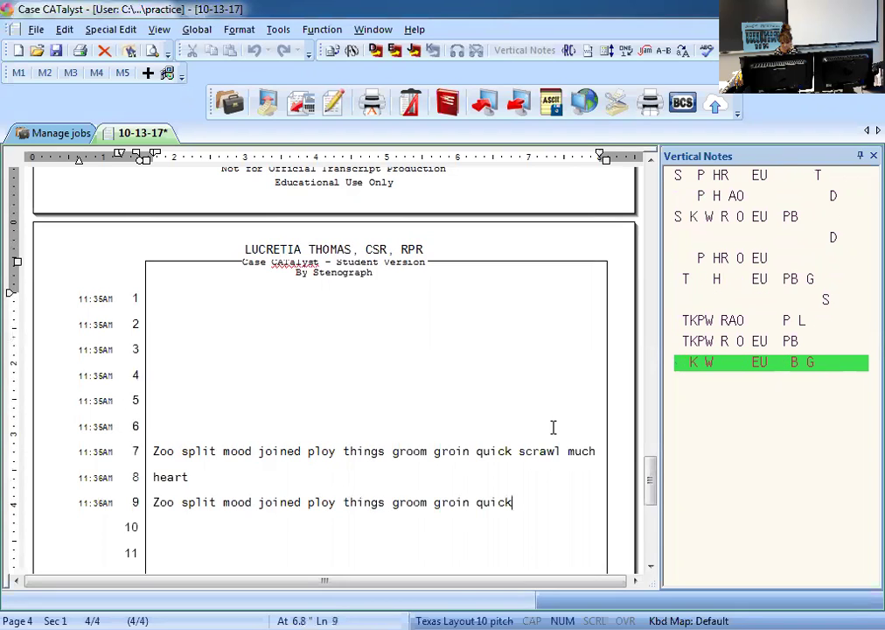
text( scrawl much heart.)
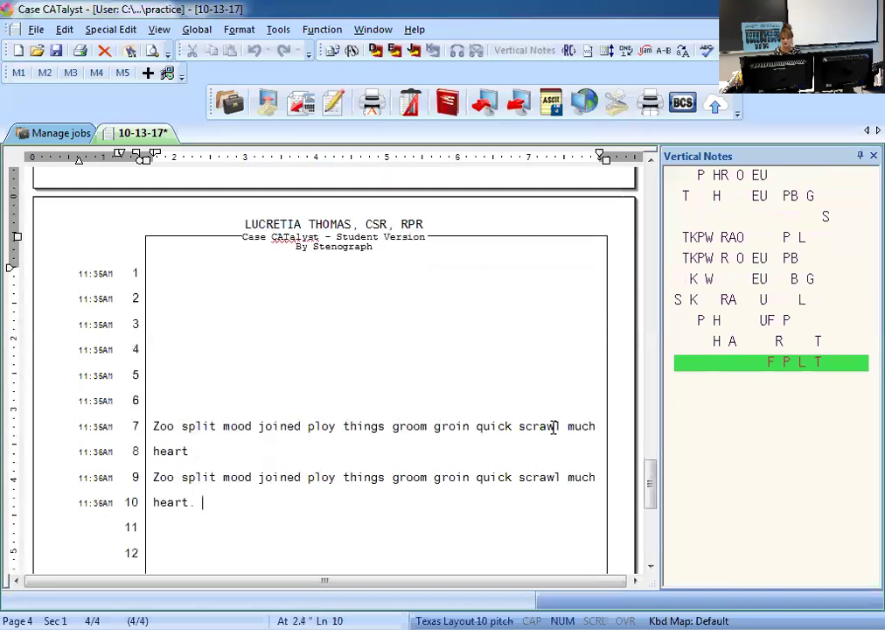
click(166, 477)
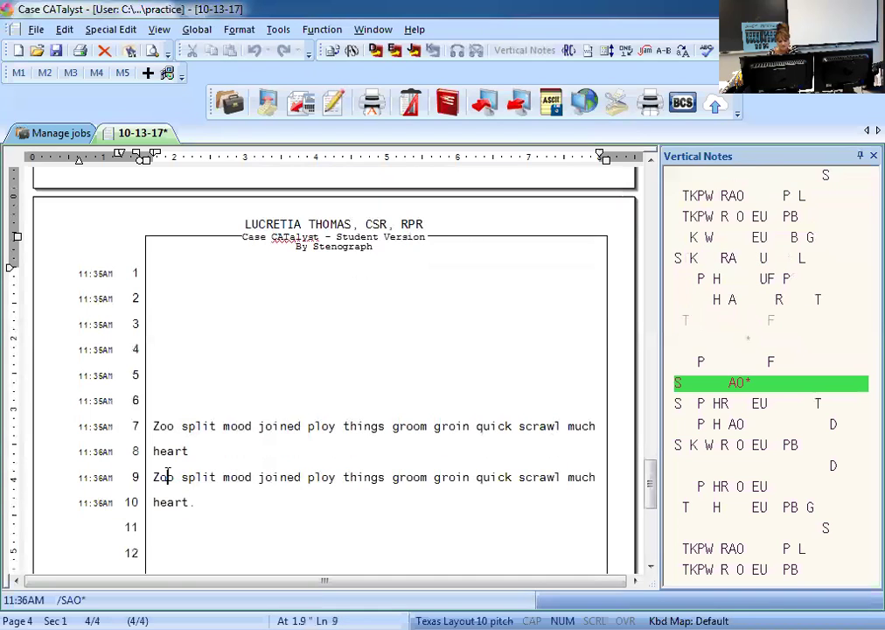
click(237, 477)
click(266, 477)
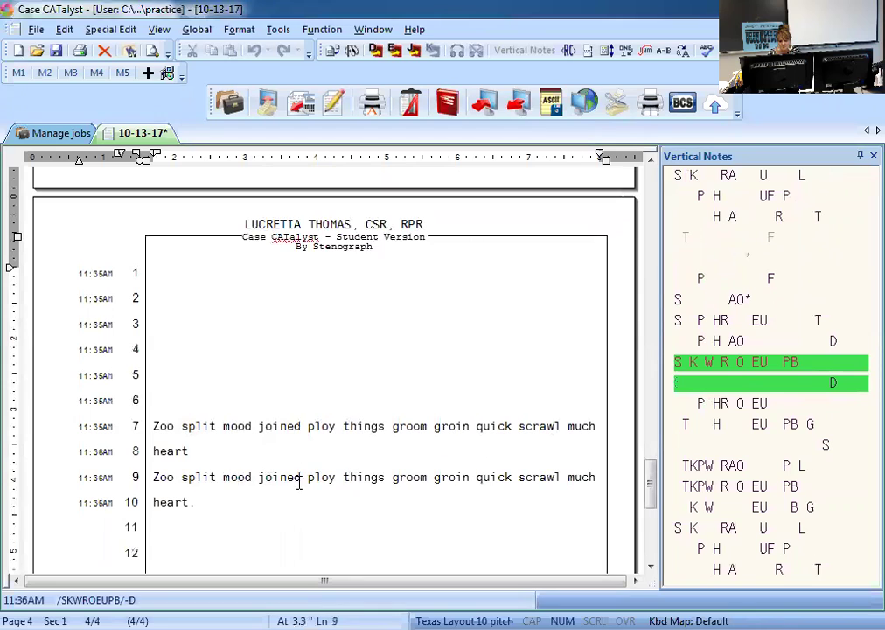
key(ctrl+End)
click(347, 477)
click(397, 477)
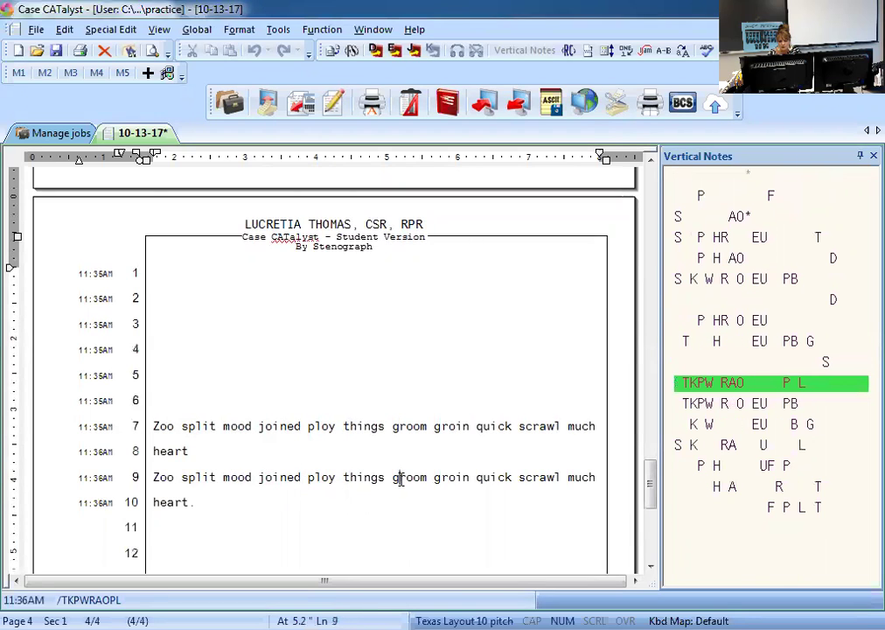
click(456, 477)
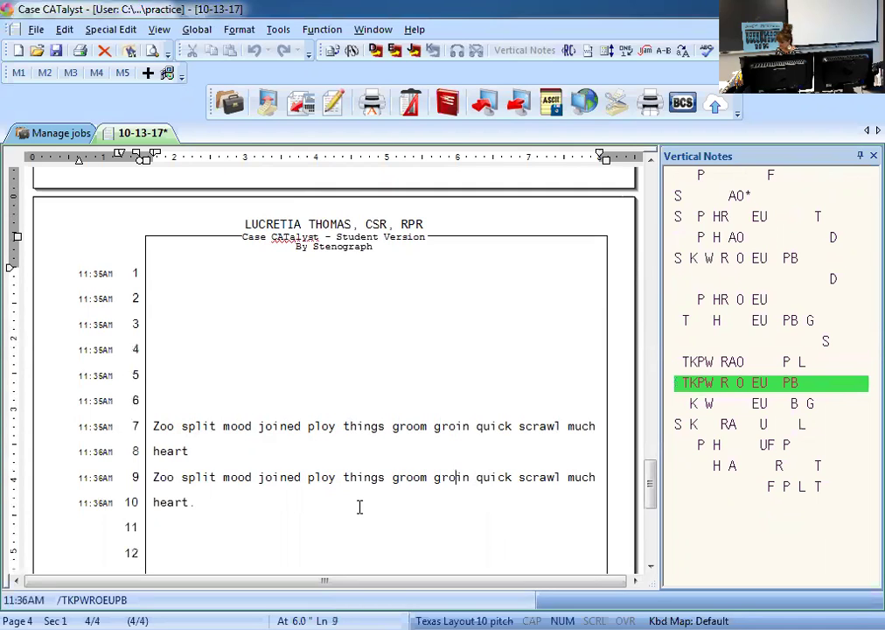
text(Zoo split)
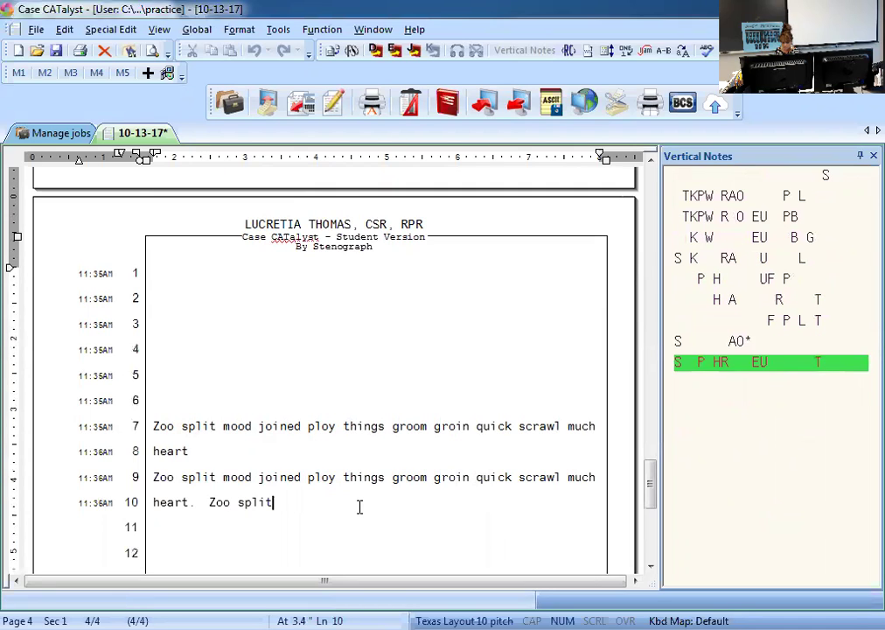
text( mood joined ploy thing)
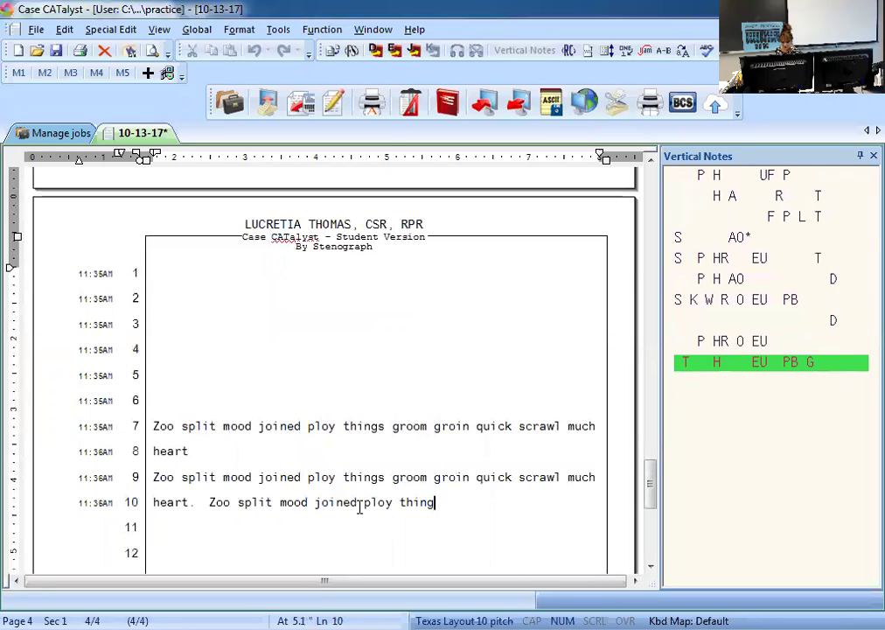
text(s groom groin quick scrawl much heart)
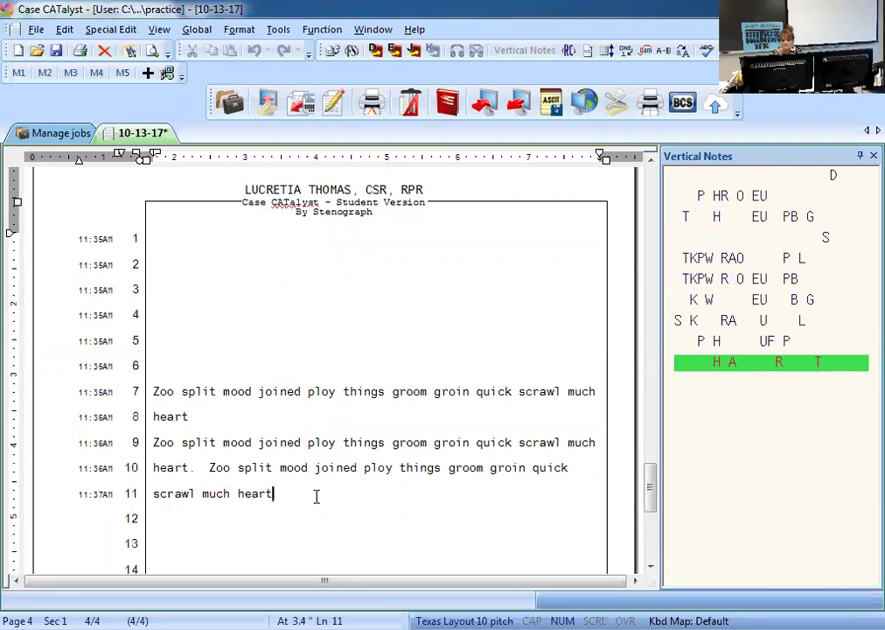
Check the stroke written for Zoo on line 10 in Vertical Notes.
click(216, 466)
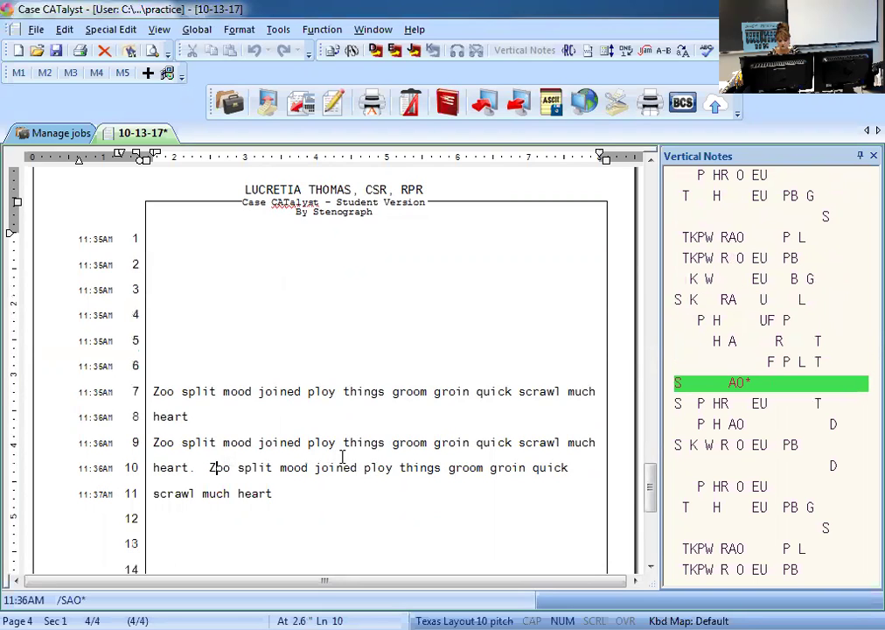
click(281, 467)
click(320, 467)
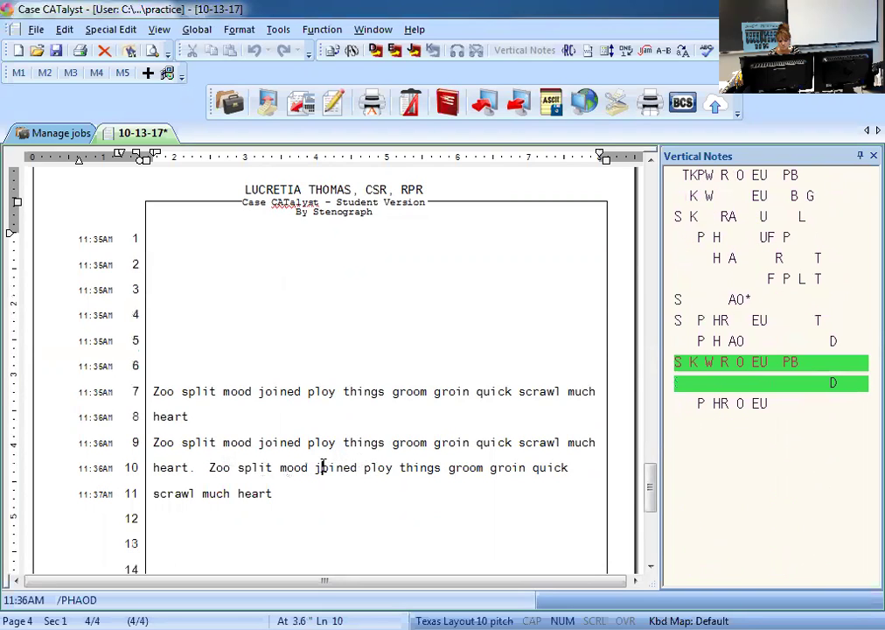
click(372, 468)
click(379, 468)
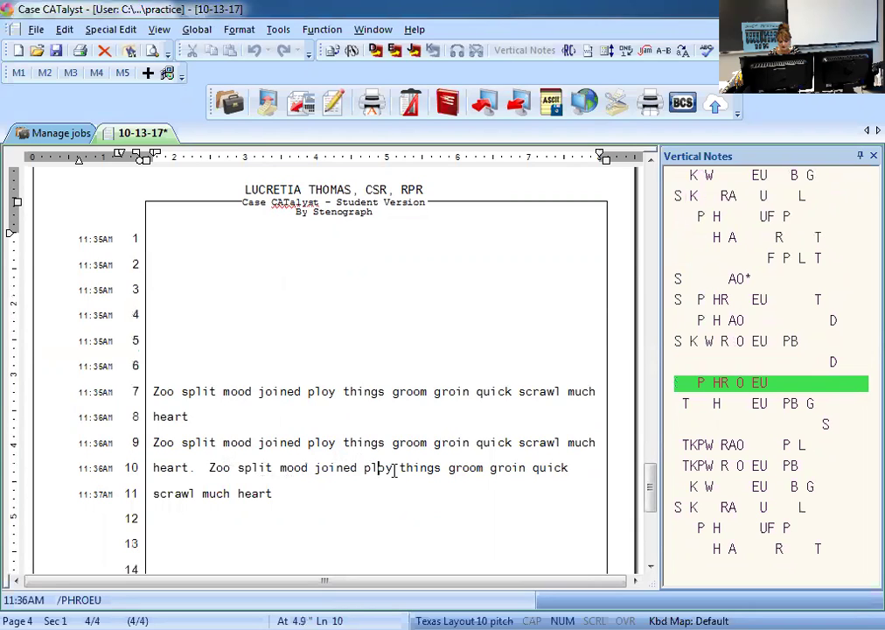
click(461, 468)
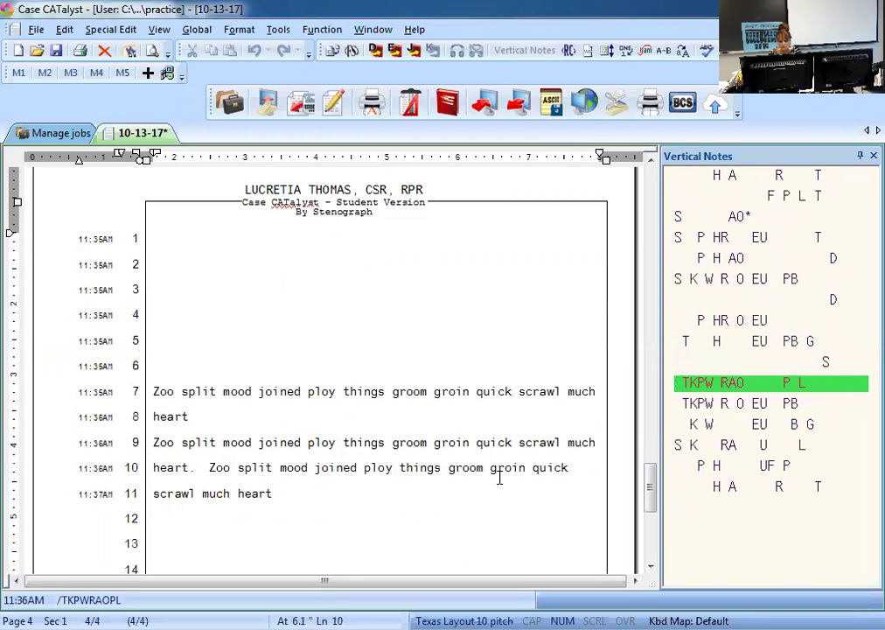
key(ctrl+End)
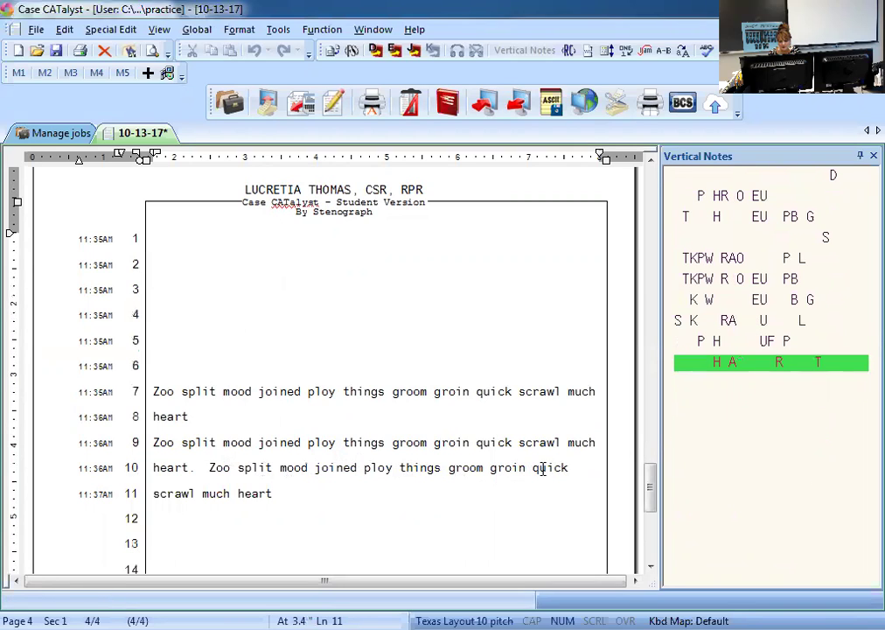
click(542, 470)
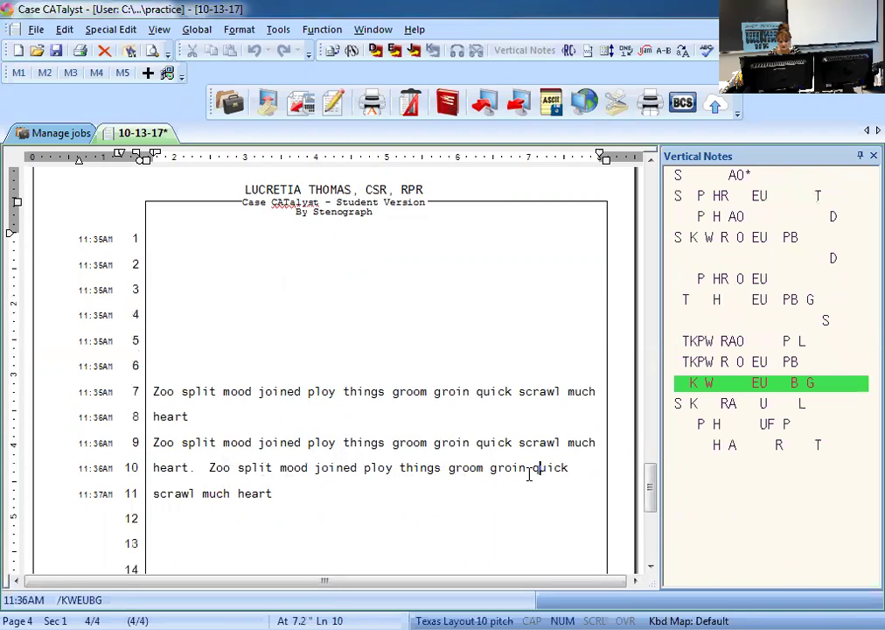
click(270, 497)
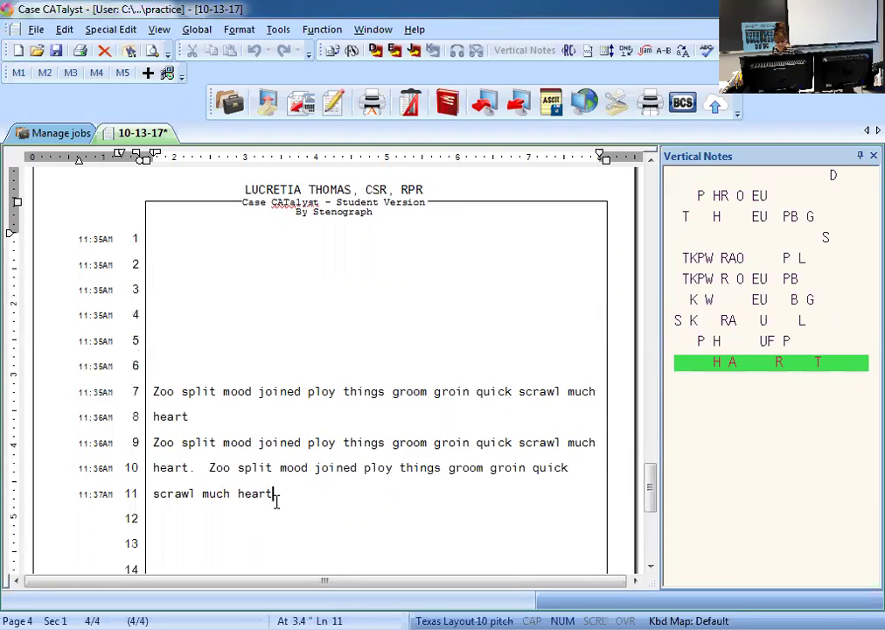
key(Return)
Write 'Her young son had a brooding look.' as a new paragraph on line 12.
text(Her)
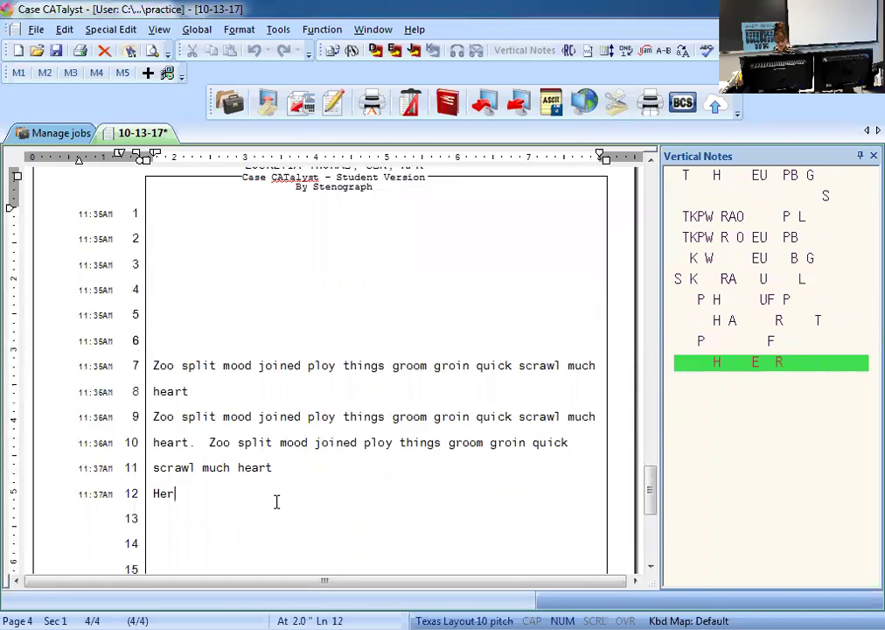
text( young son)
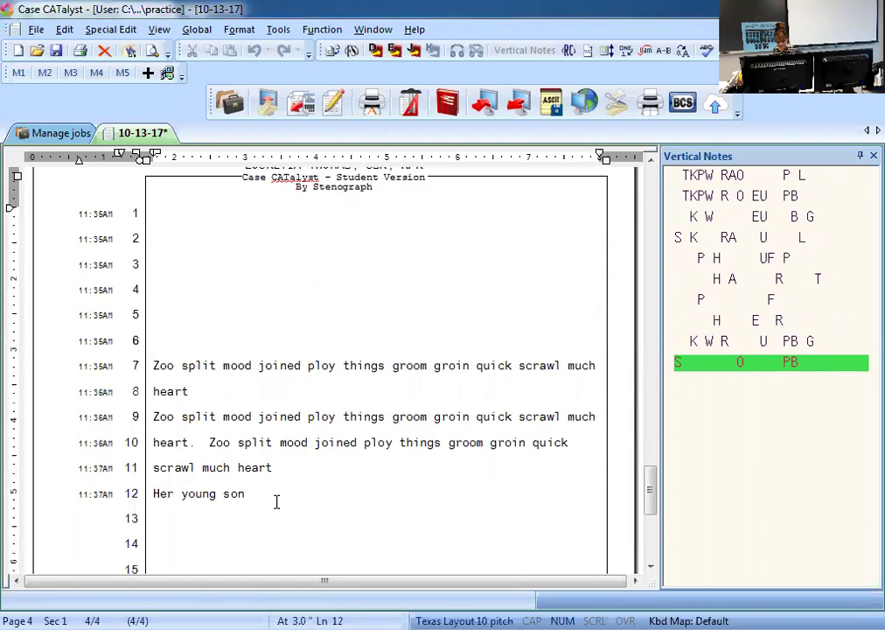
text( had a)
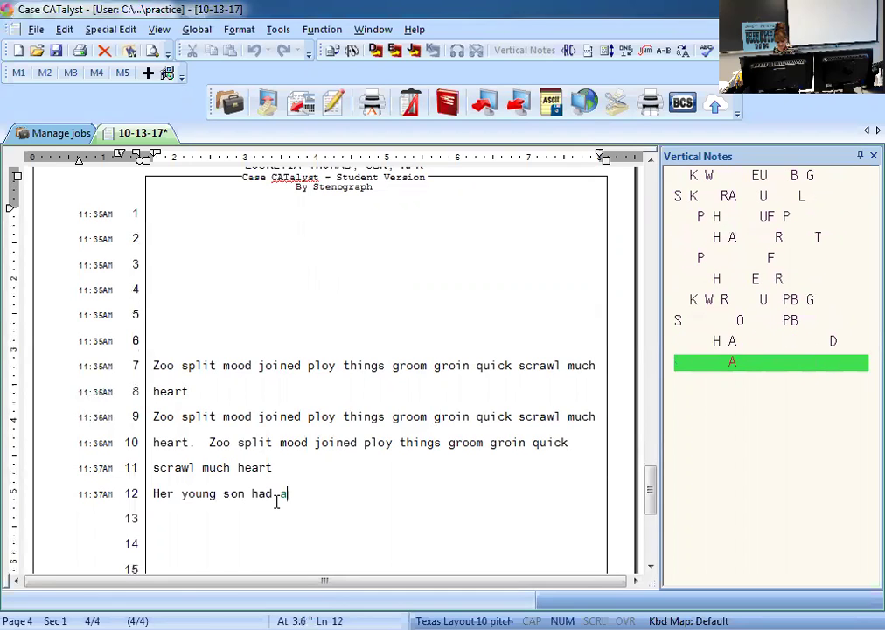
text( brooding look.)
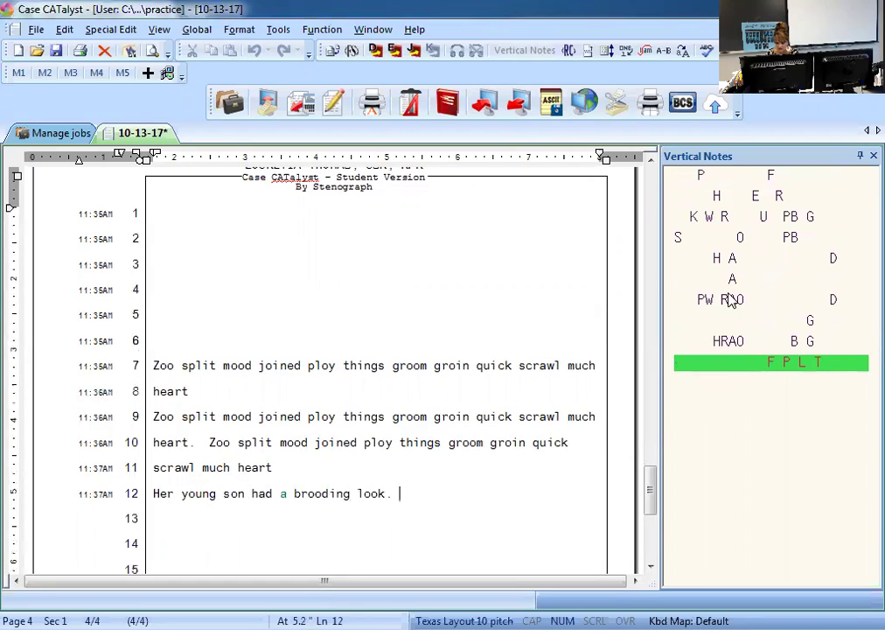
click(166, 493)
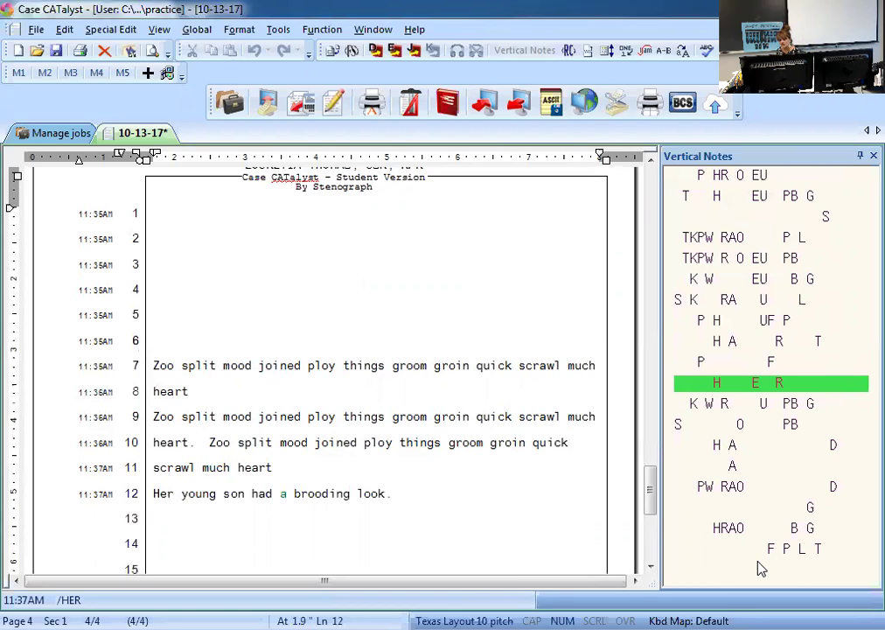
Write 'Child bride blood cell bleeding heart tight knot drove homeschool year', then begin line 14.
text(Child)
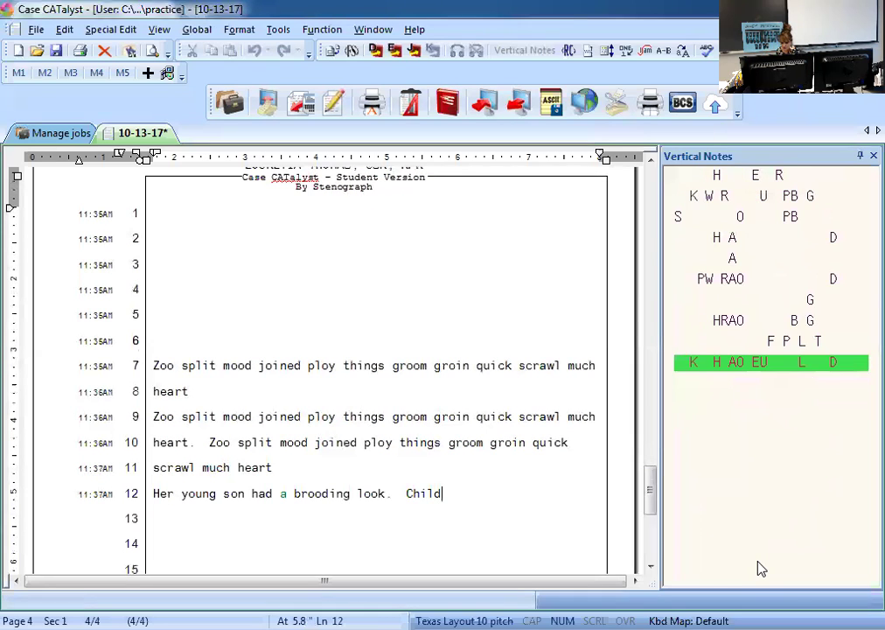
text( bride blood)
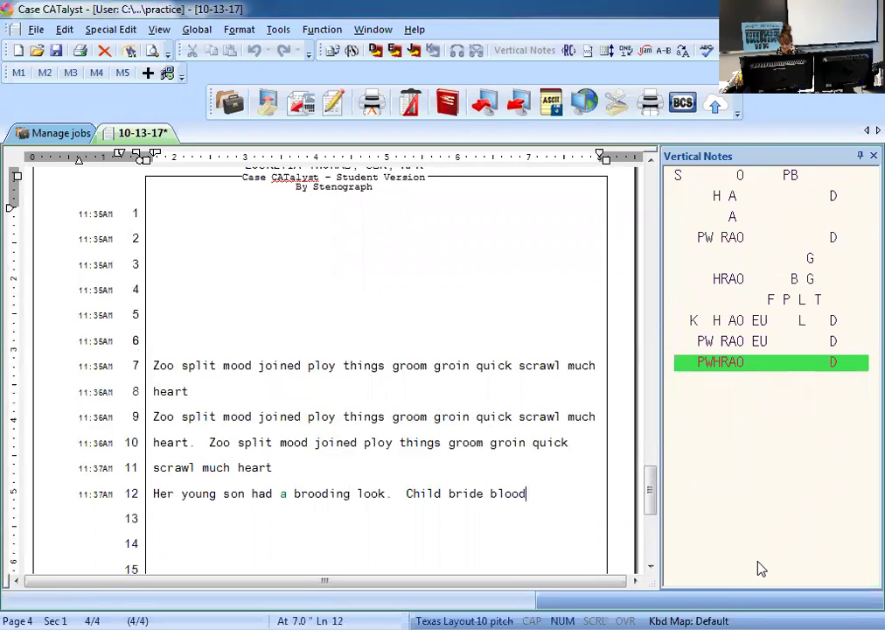
text( cell)
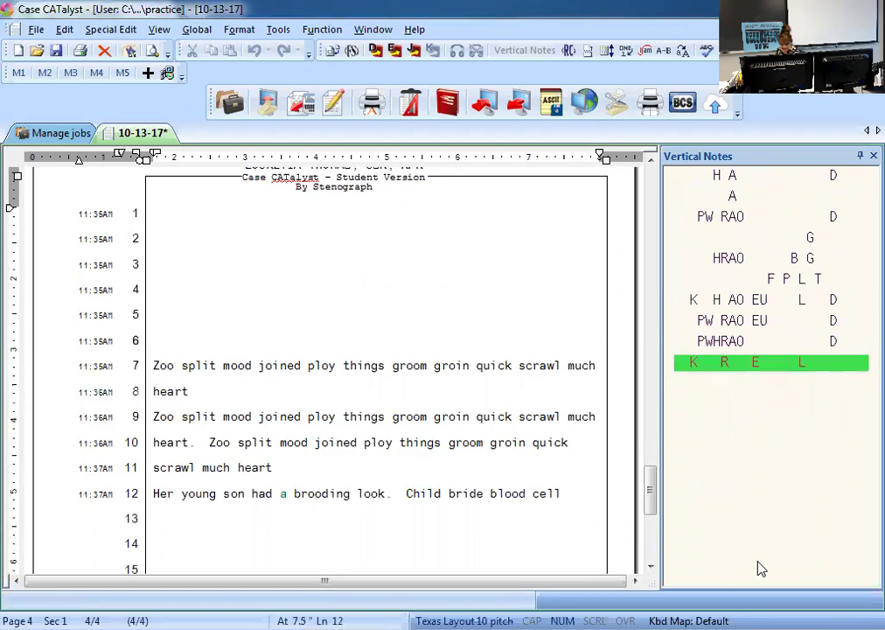
text( bleeding heart tight)
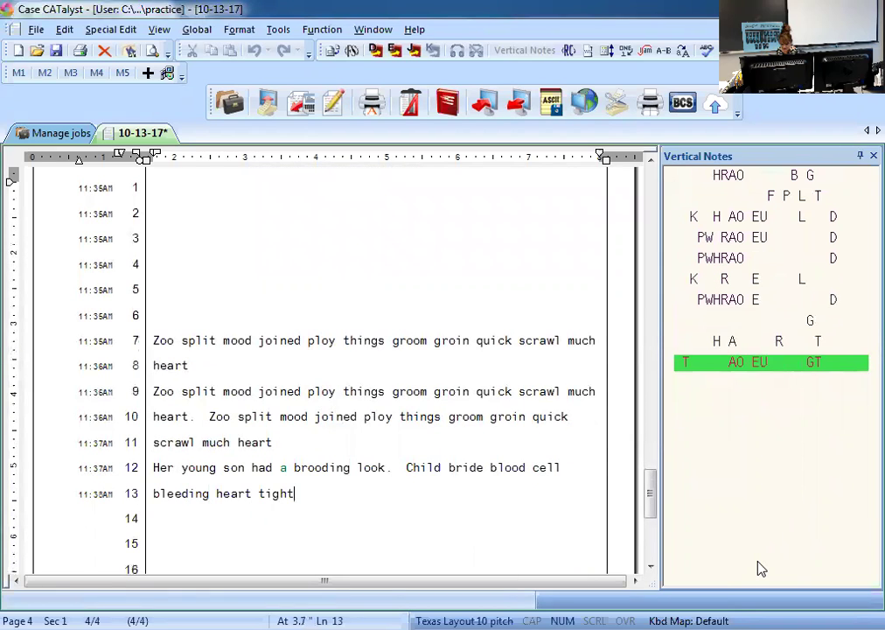
text( knot drove)
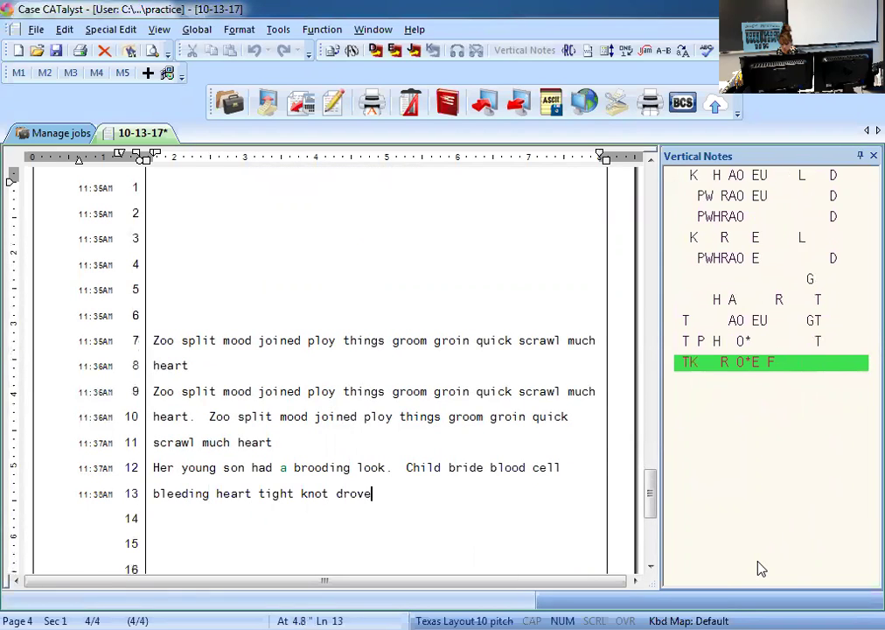
text( homeschool year)
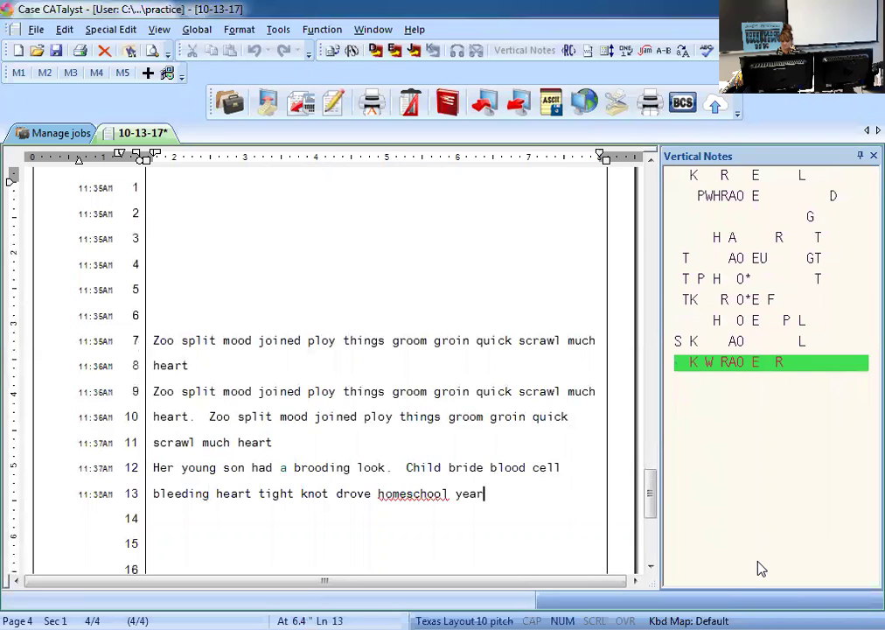
key(Return)
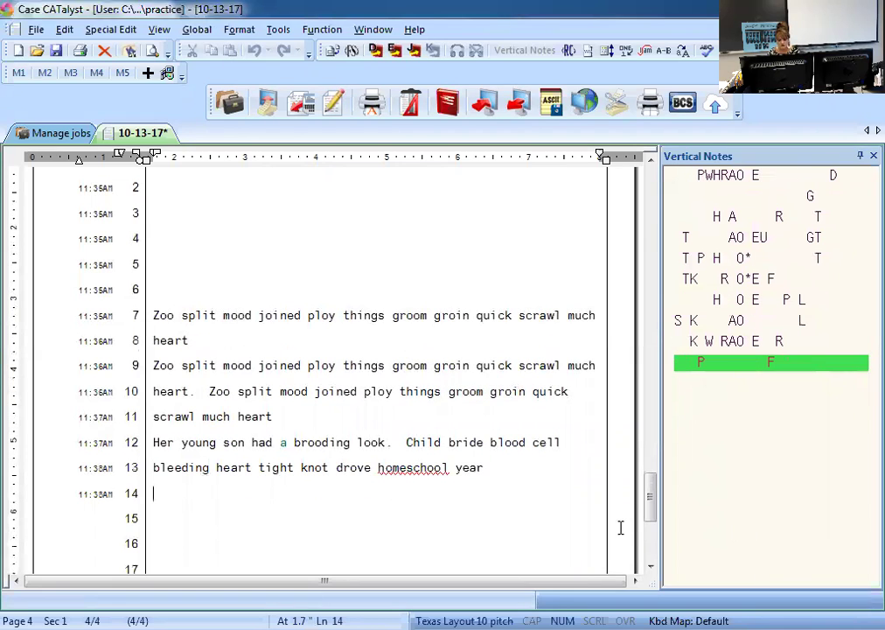
Check the strokes for Child, blood and bleeding, then start a new paragraph below line 14.
click(428, 442)
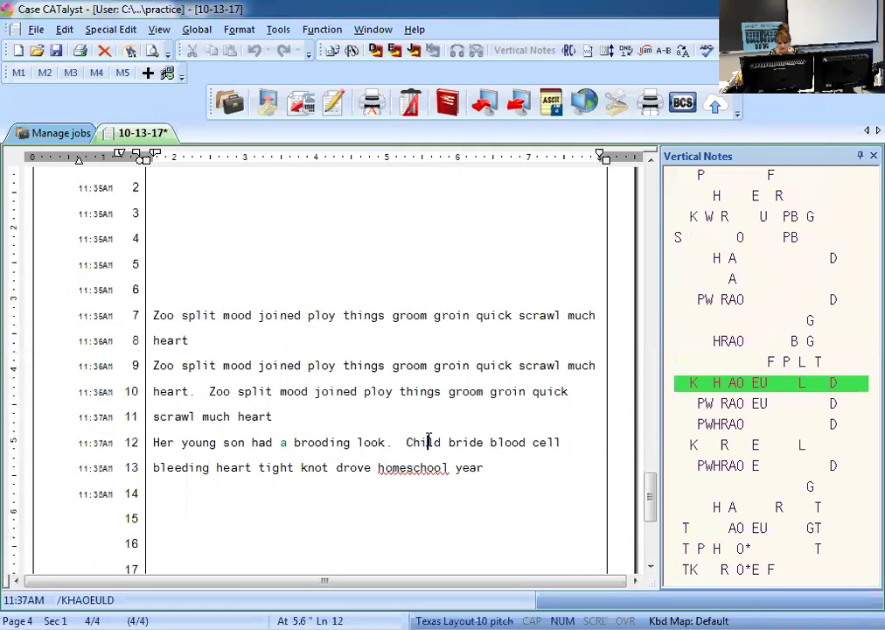
click(499, 444)
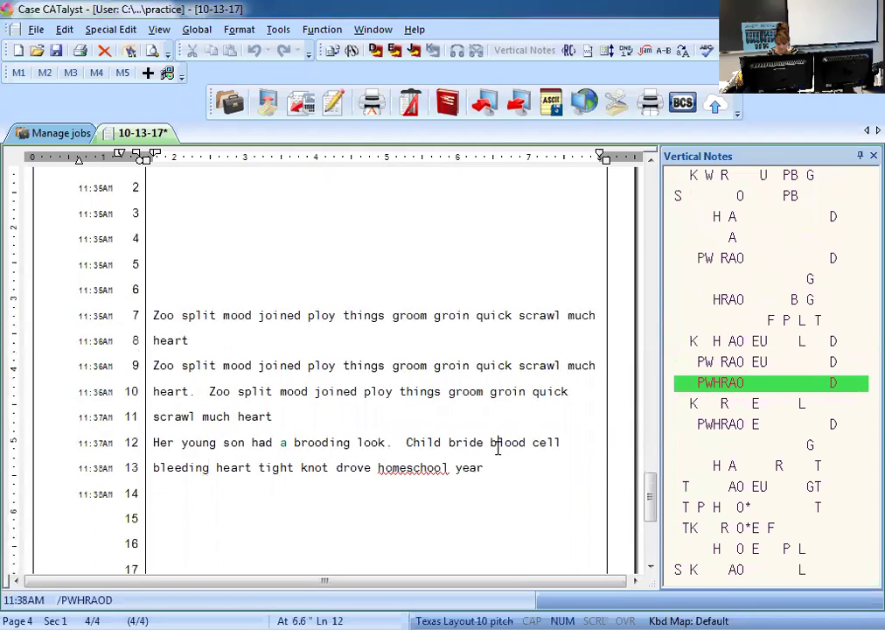
click(200, 468)
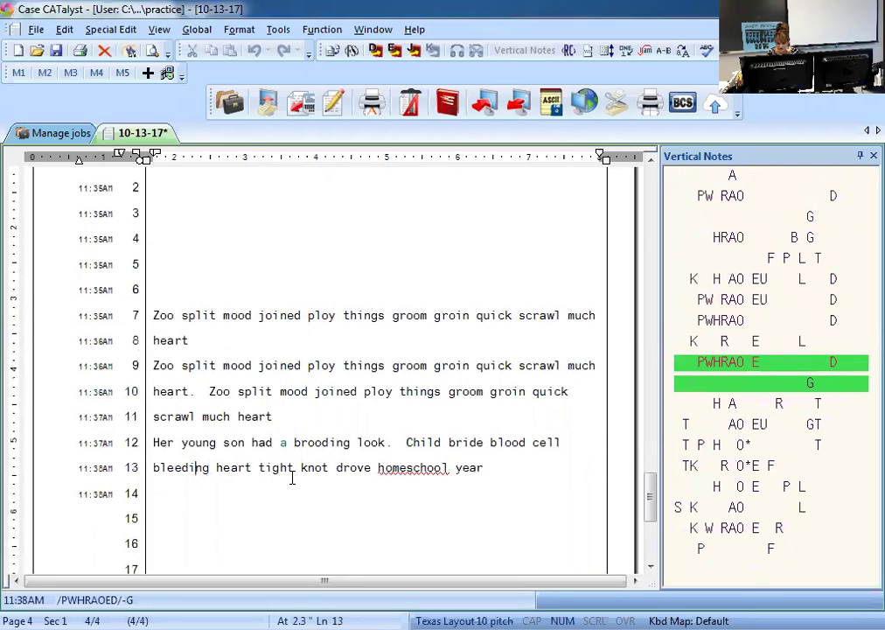
click(292, 479)
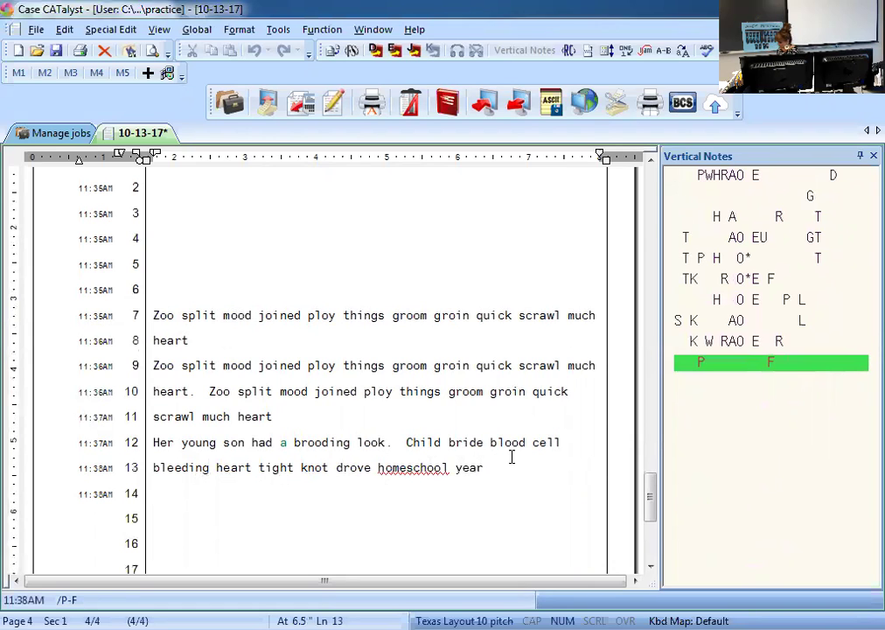
key(Return)
Rewrite 'Child bride blood cell bleeding heart tight knot drove homeschool year' on lines 15–16.
text(Child)
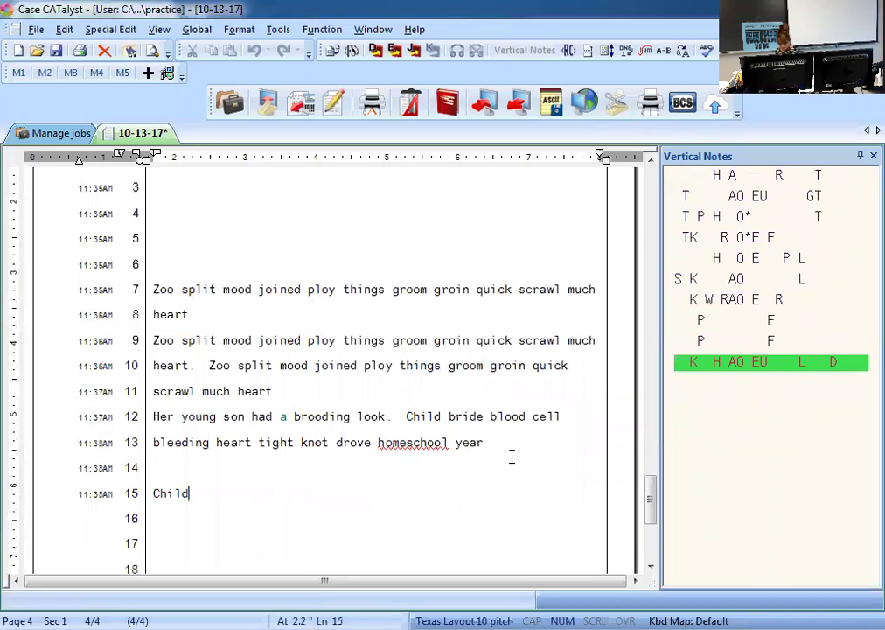
text( bride blood)
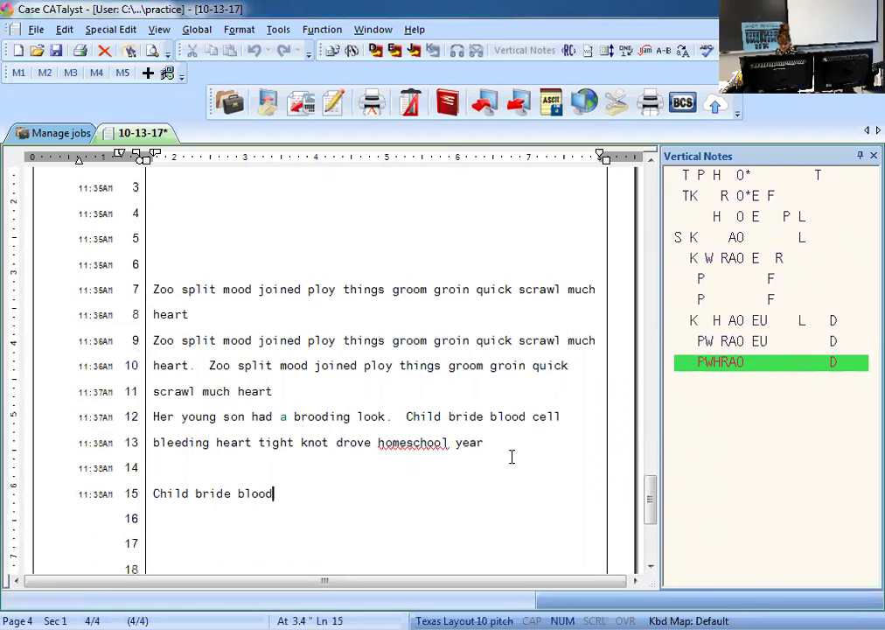
text( cell bleeding heart)
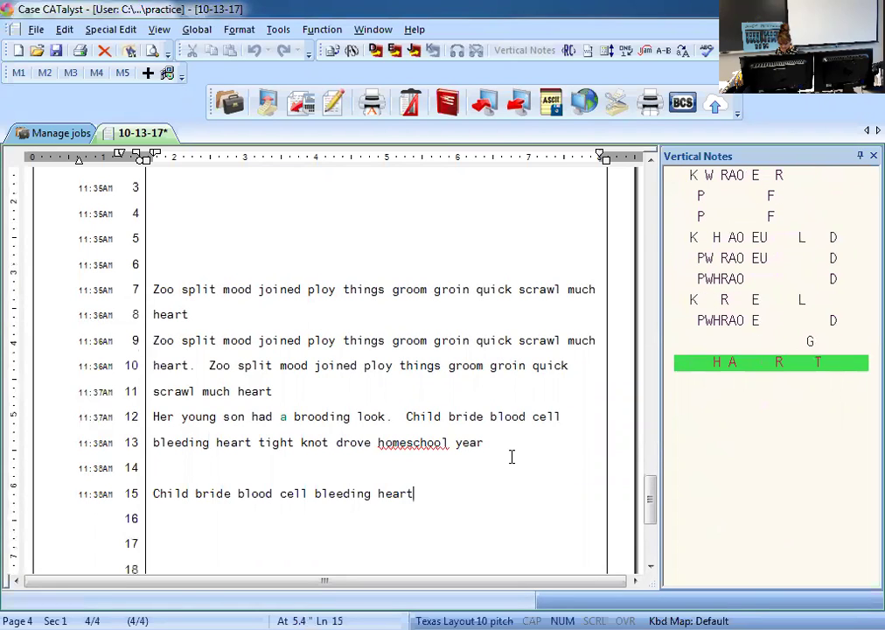
text( tight knot)
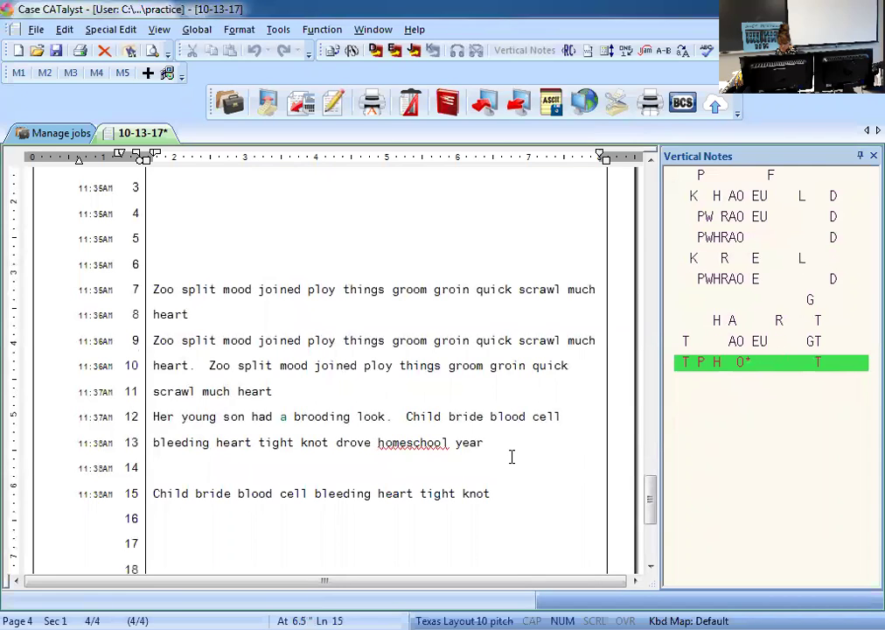
text( drove home)
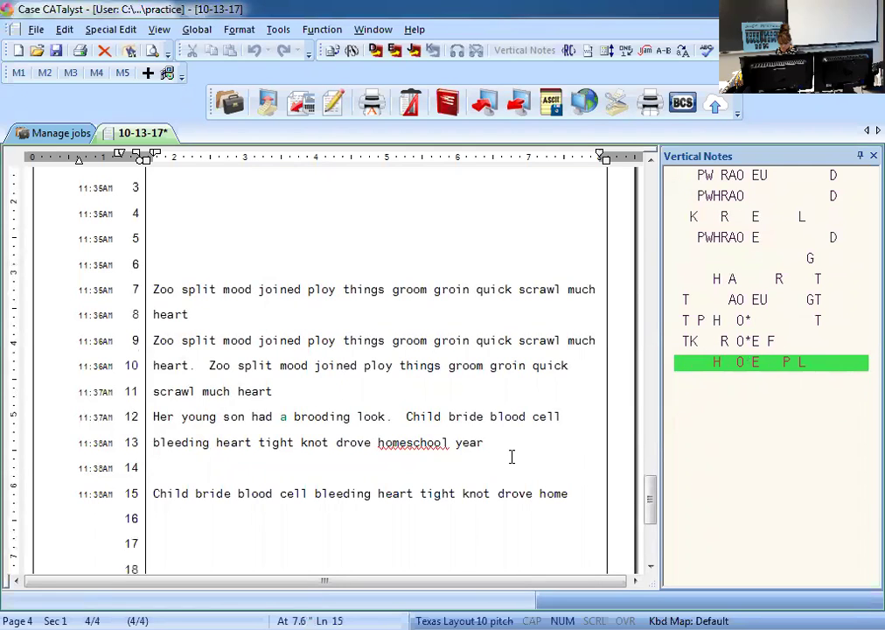
text(school year)
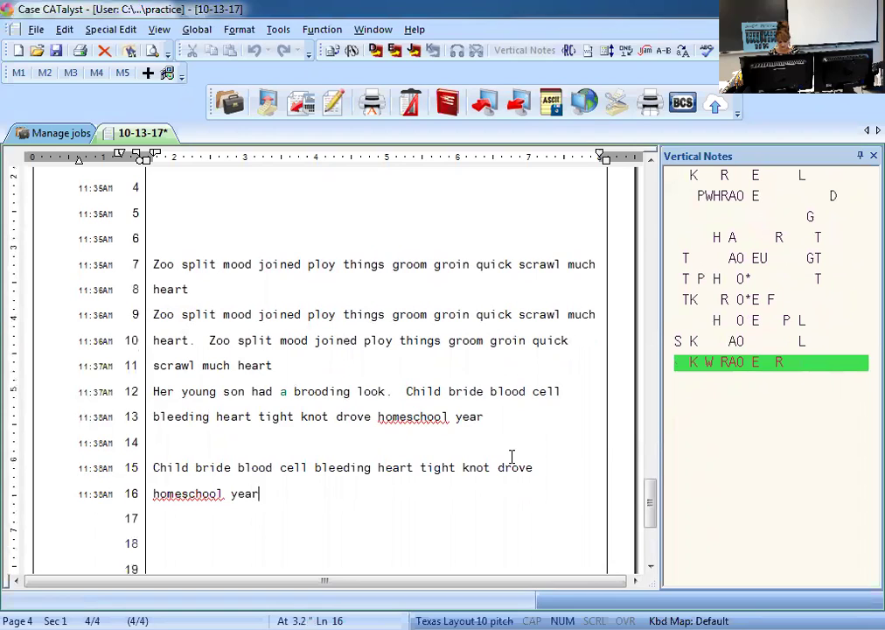
click(198, 467)
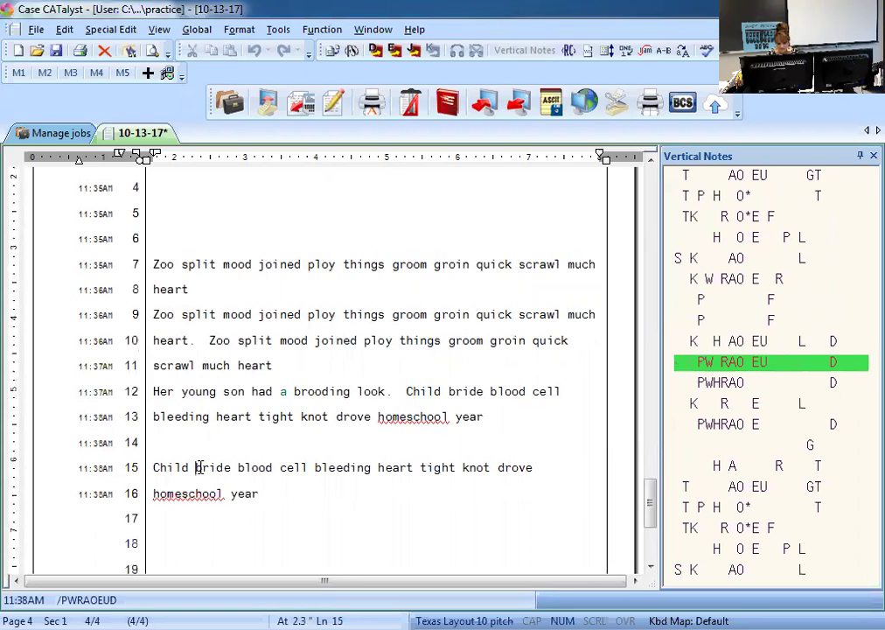
key(ctrl+End)
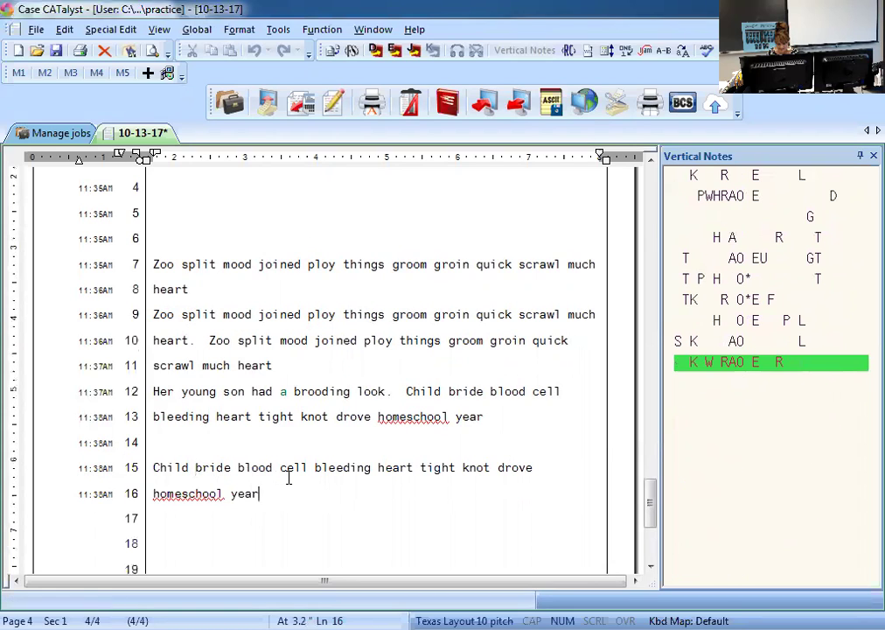
click(380, 467)
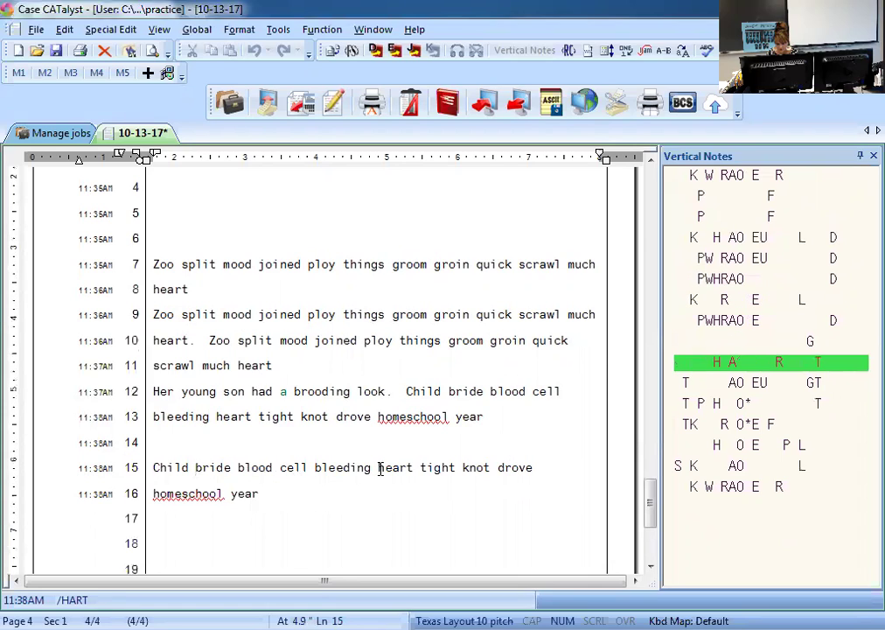
click(427, 467)
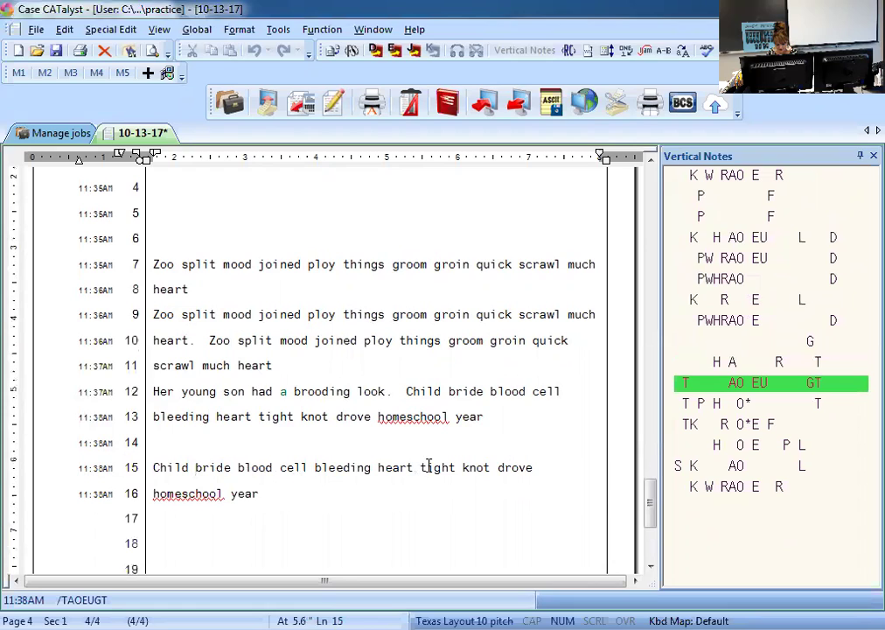
click(465, 467)
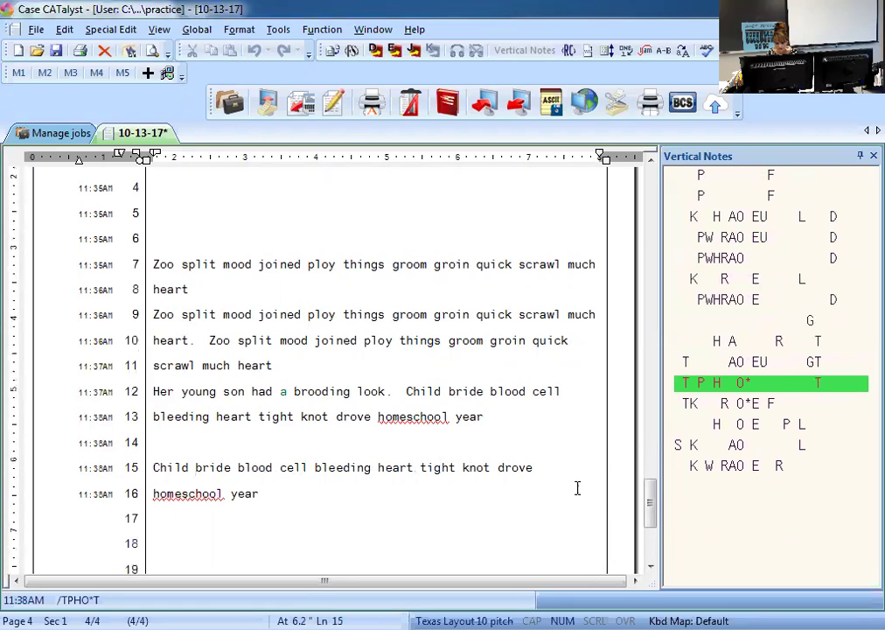
click(543, 467)
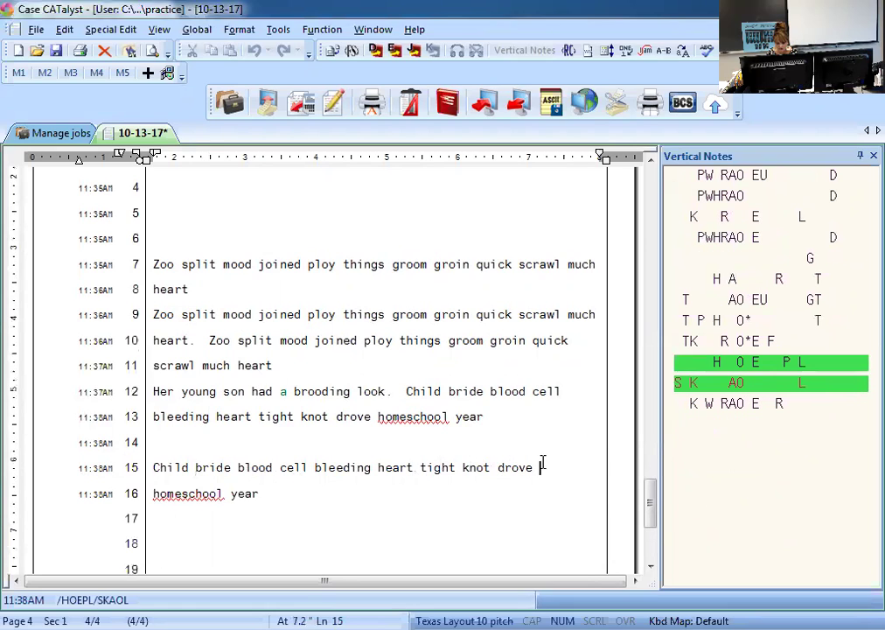
click(207, 492)
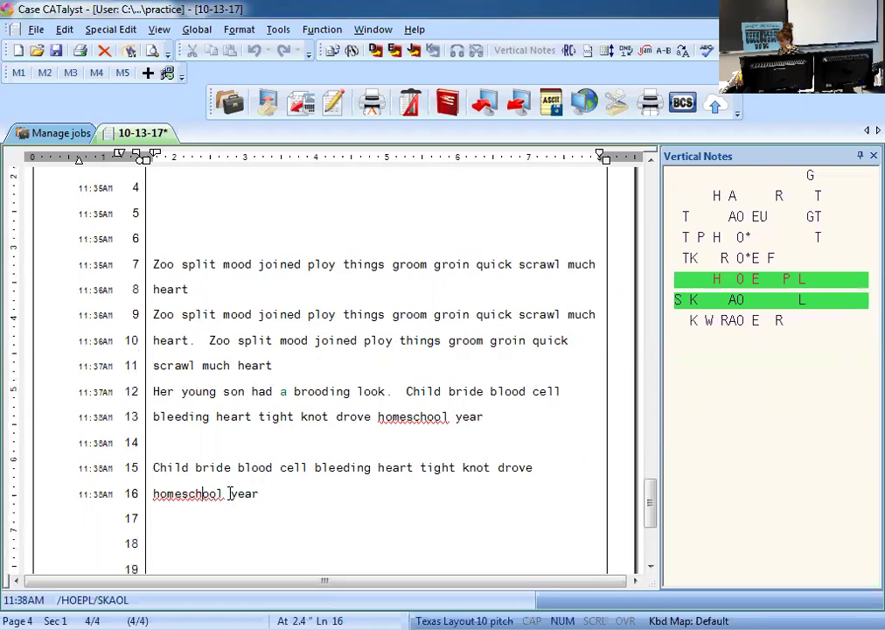
Write 'The groom will wed the bride now.' twice in a new paragraph, checking 'The' between.
key(Return)
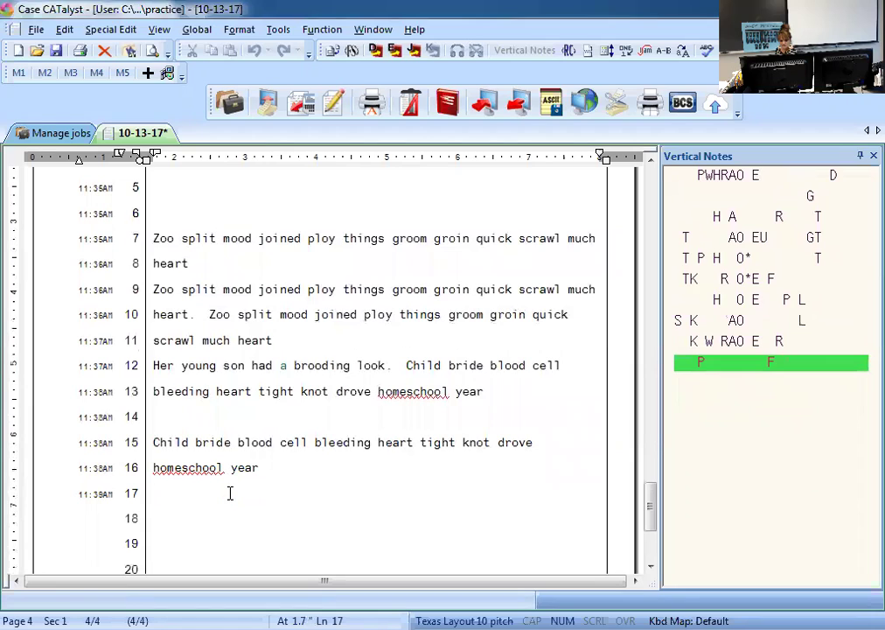
text(The groom will)
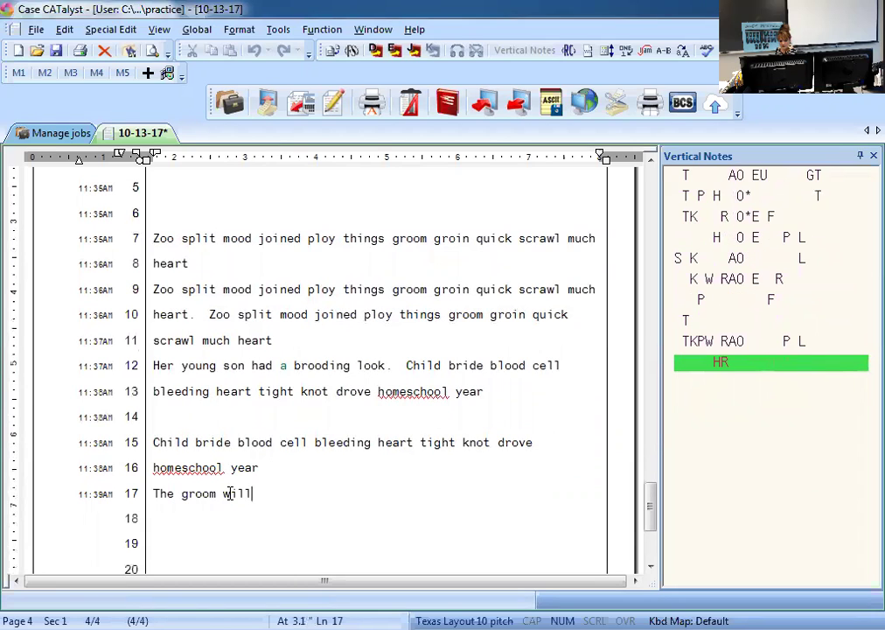
text( wed the bride now.)
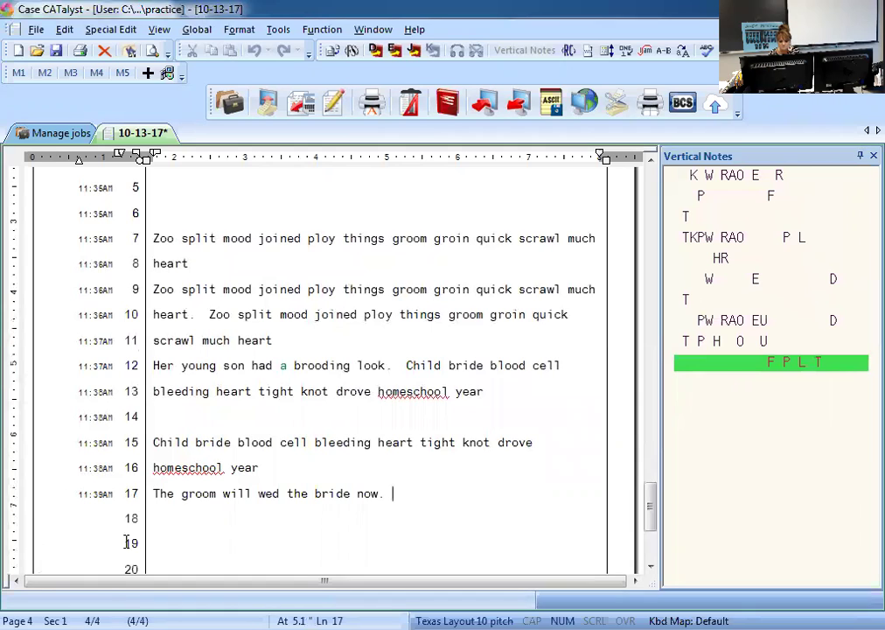
click(170, 496)
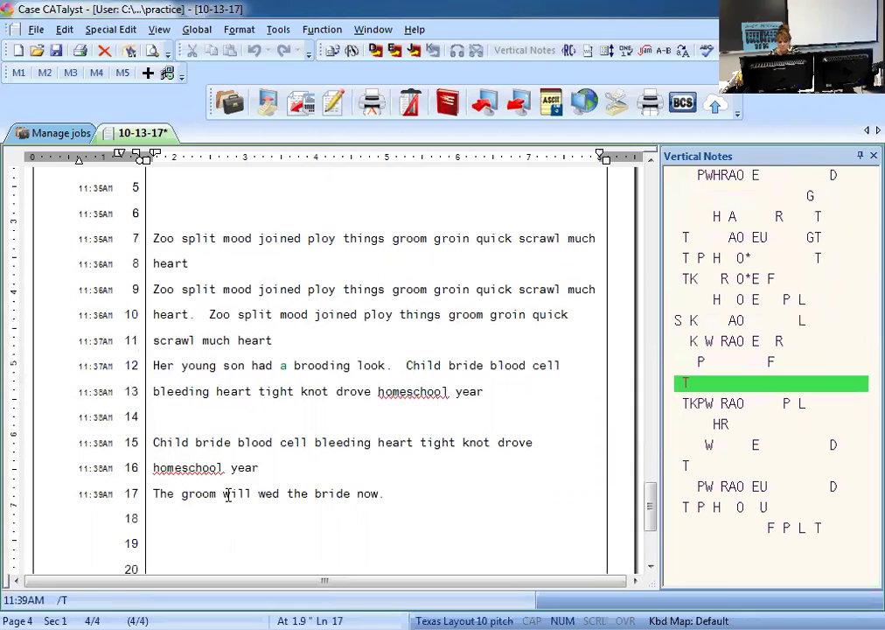
click(391, 505)
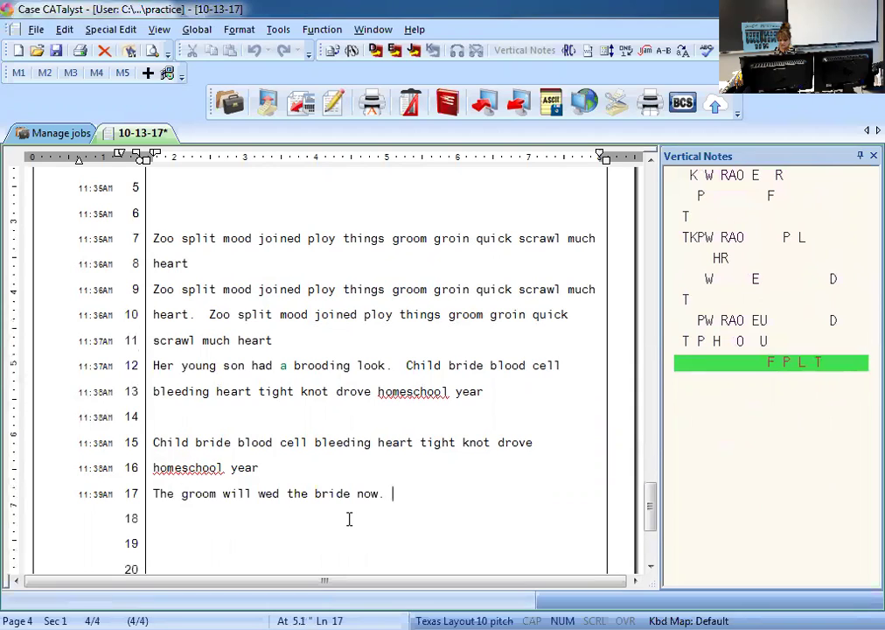
text(The groom will)
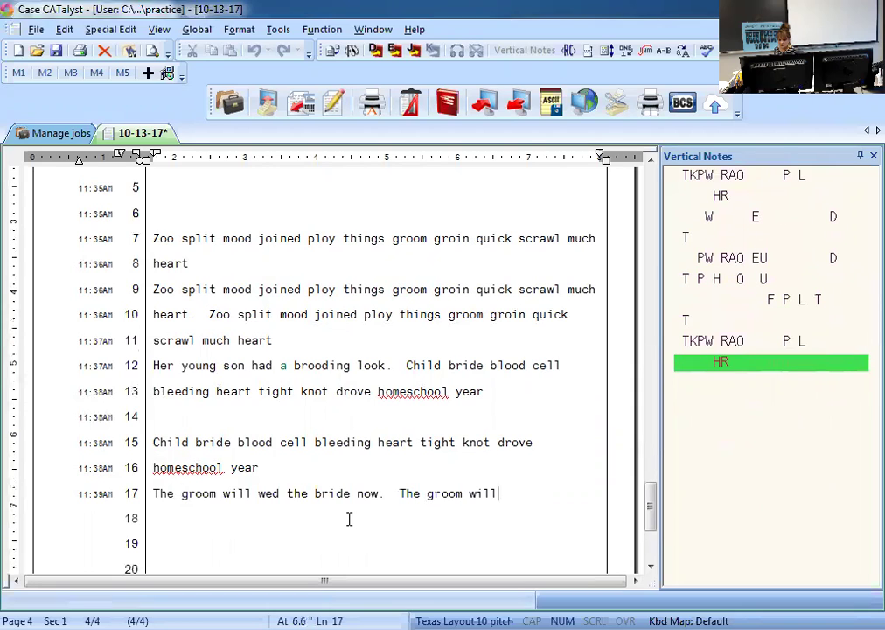
text( wed the bride now)
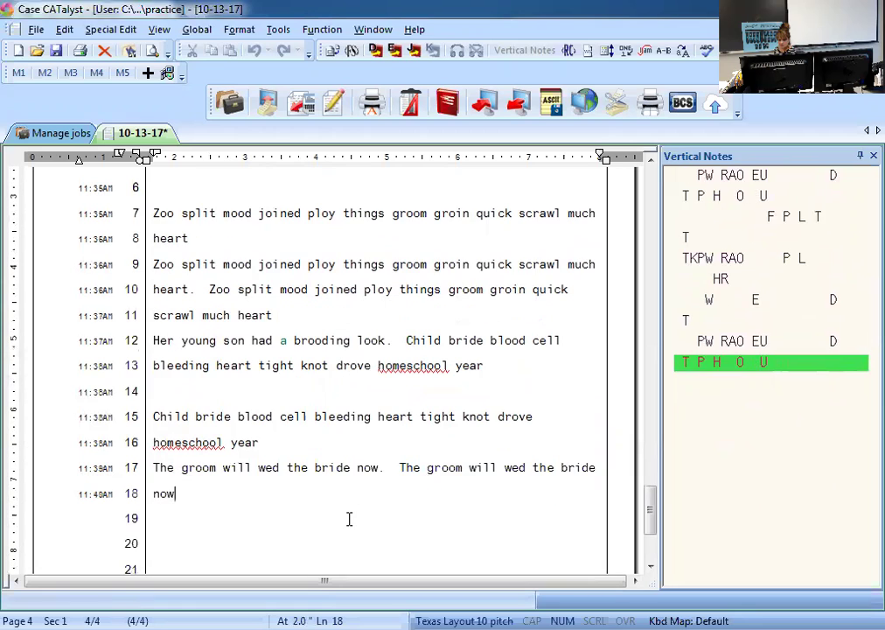
text(.)
Check the strokes for 'The' and 'will' on line 17 in Vertical Notes.
click(404, 461)
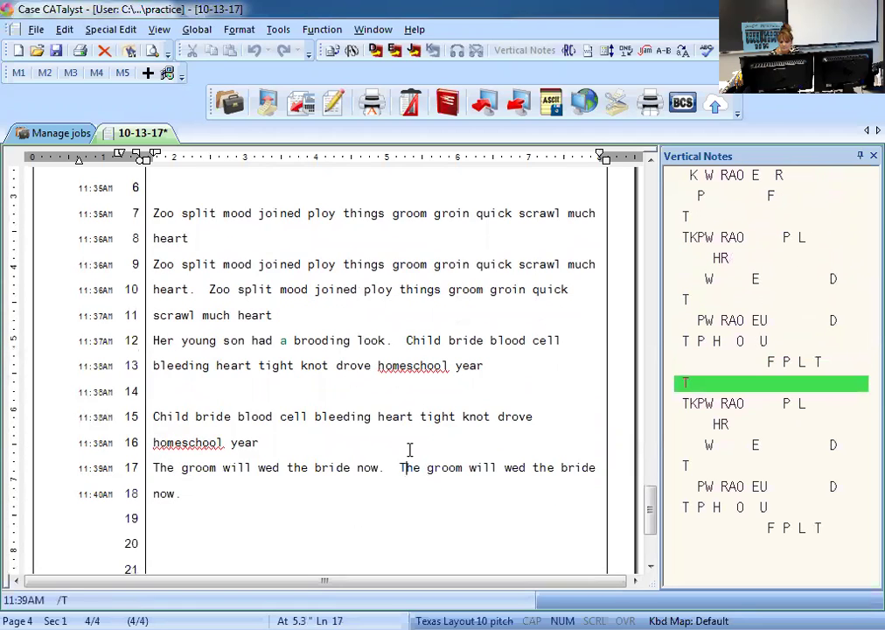
click(685, 427)
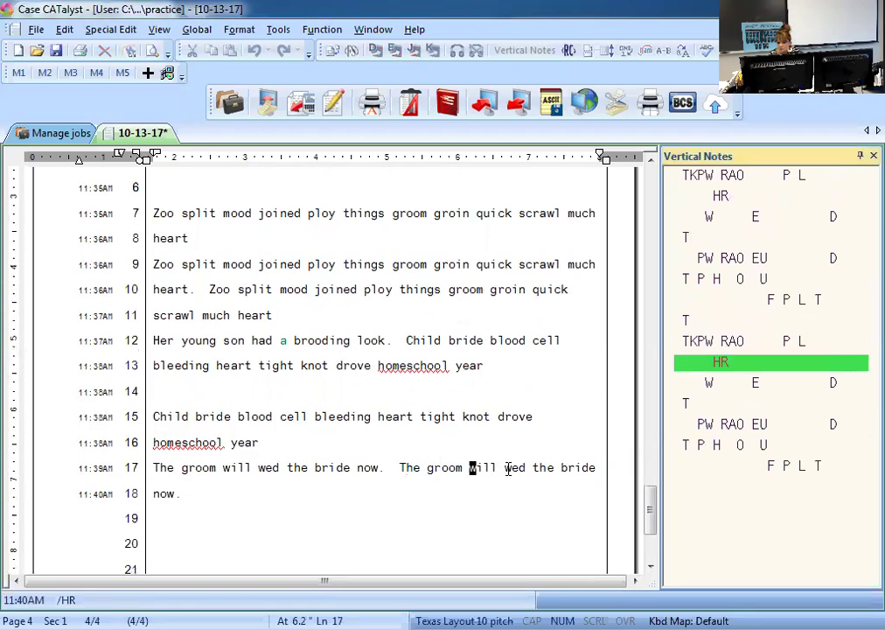